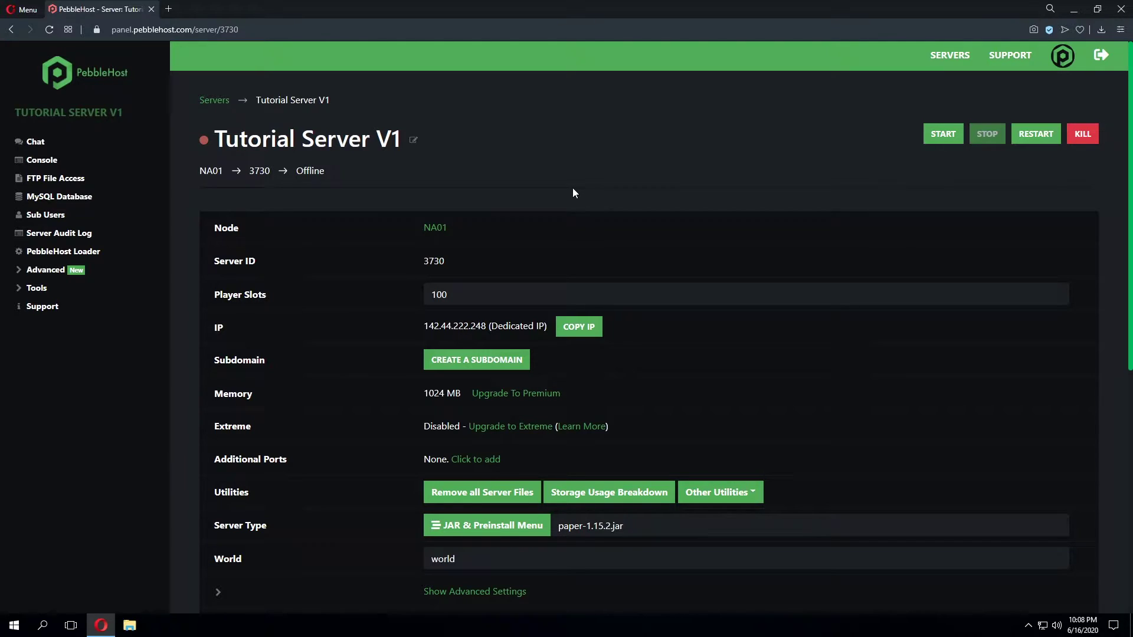
- Expand the Advanced section of Tutorial Server V1's sidebar
click(46, 270)
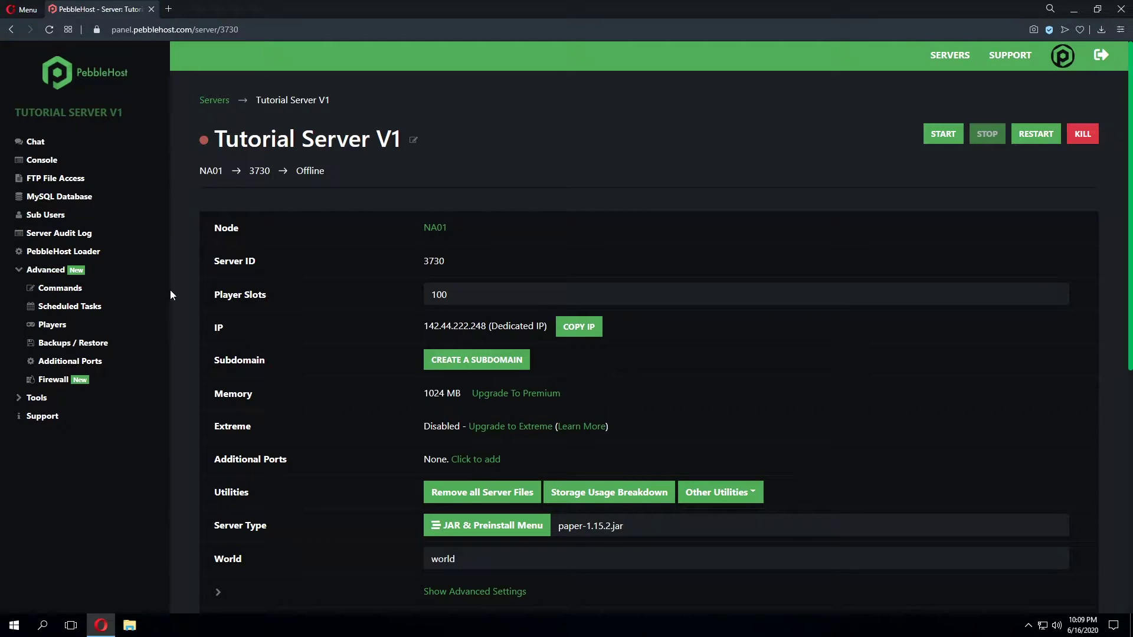
- Open Tutorial Server V1's Firewall page with its empty rule list
click(59, 379)
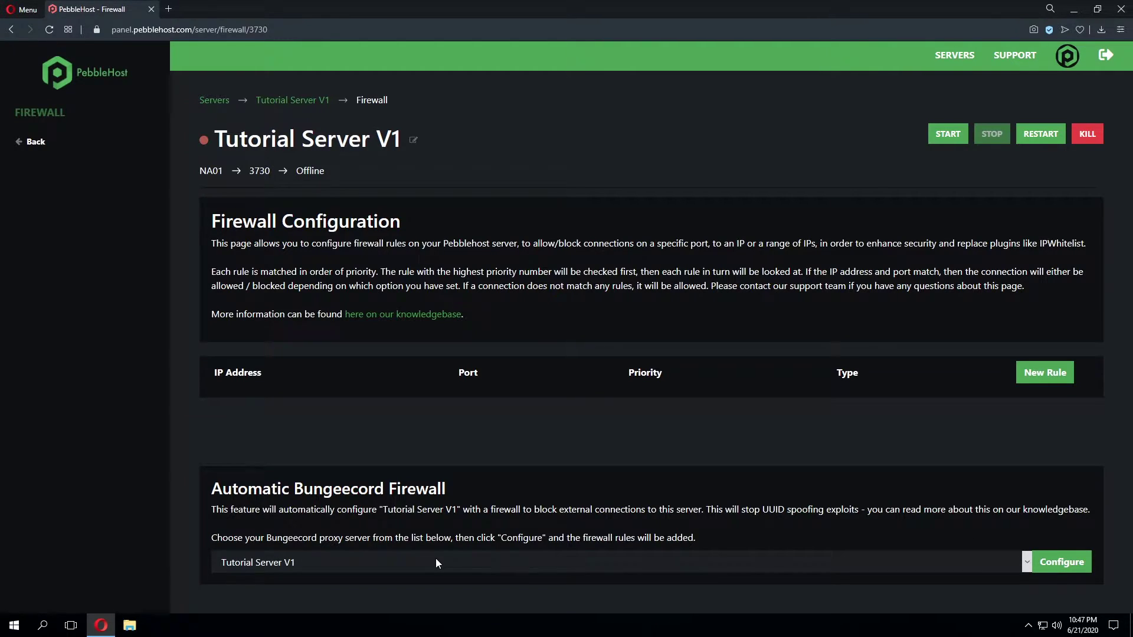
- Pick Bungee Server as the Bungeecord proxy and generate its automatic firewall rules on port 25565
click(343, 562)
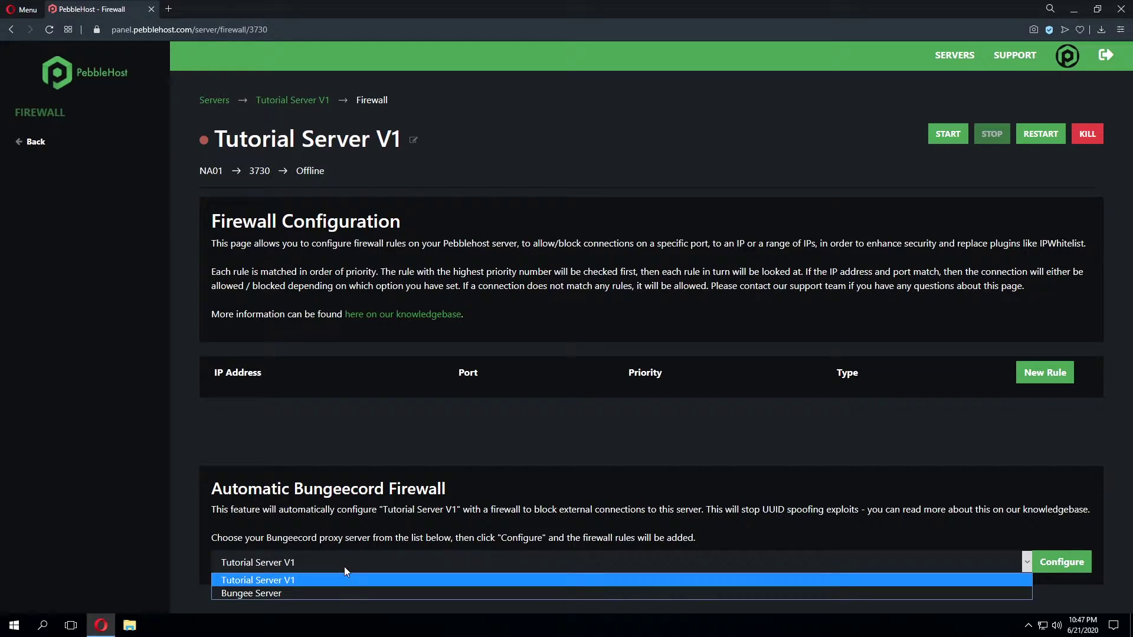
click(338, 593)
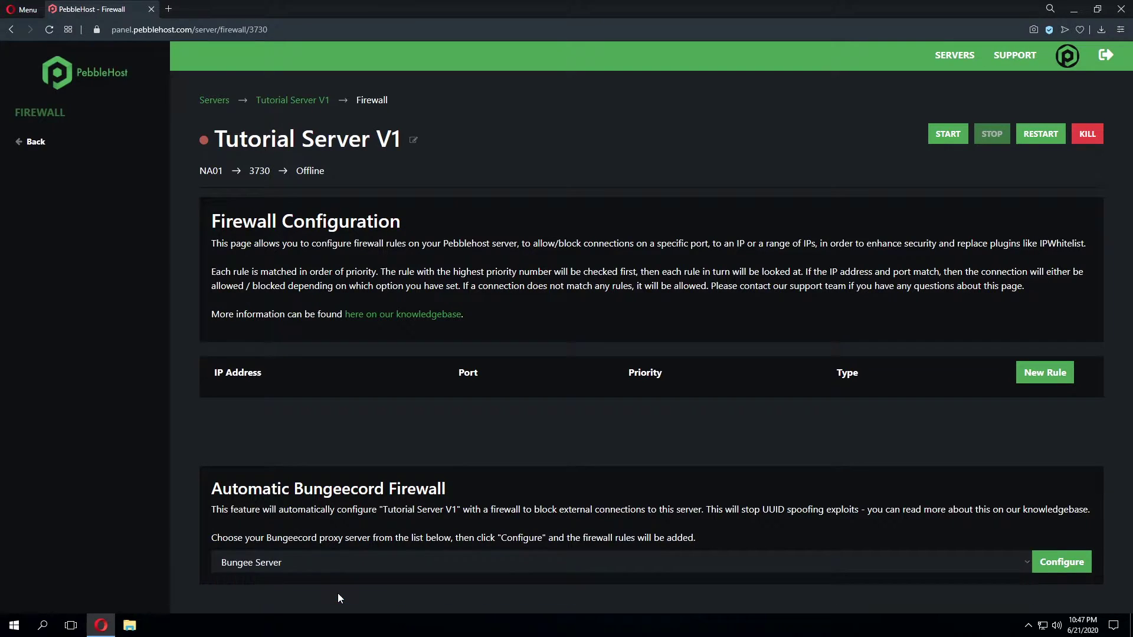
click(417, 567)
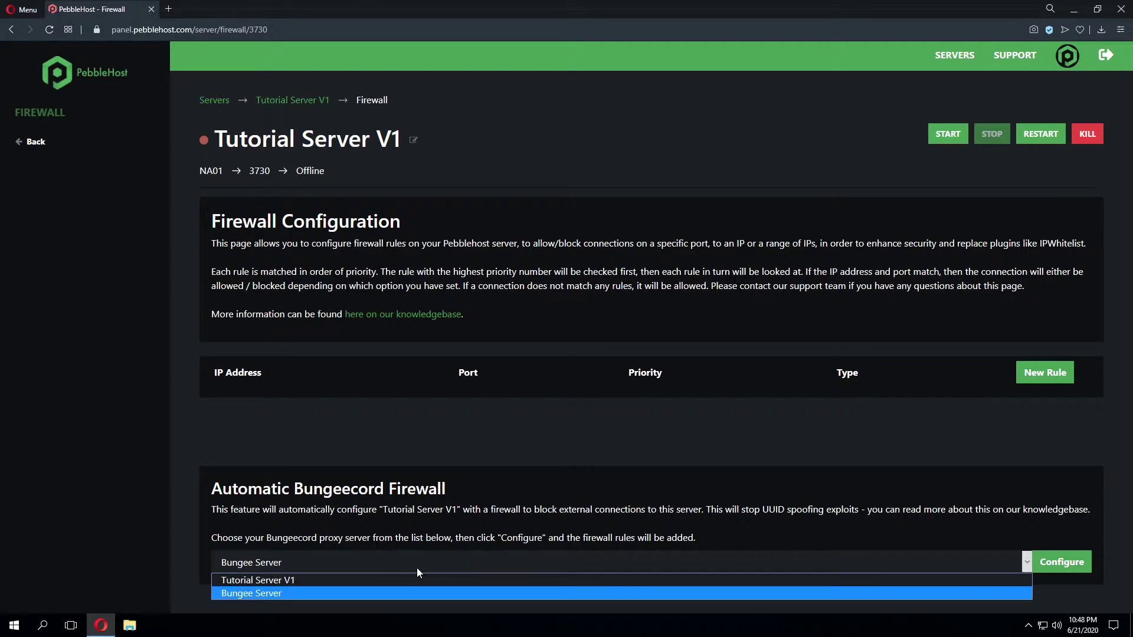
click(384, 588)
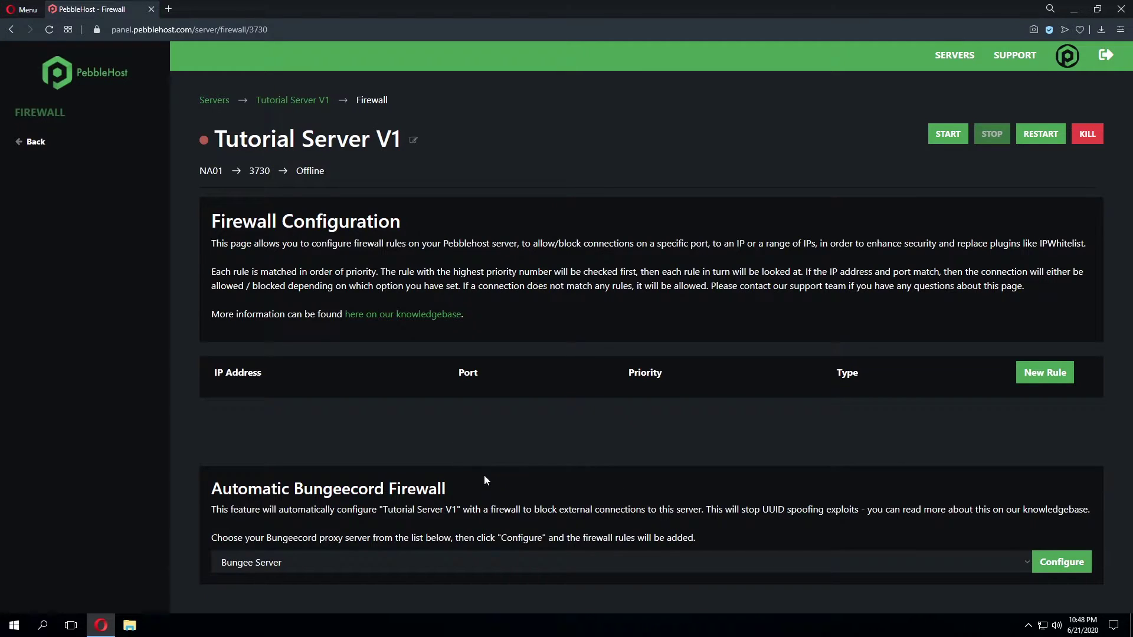
click(279, 564)
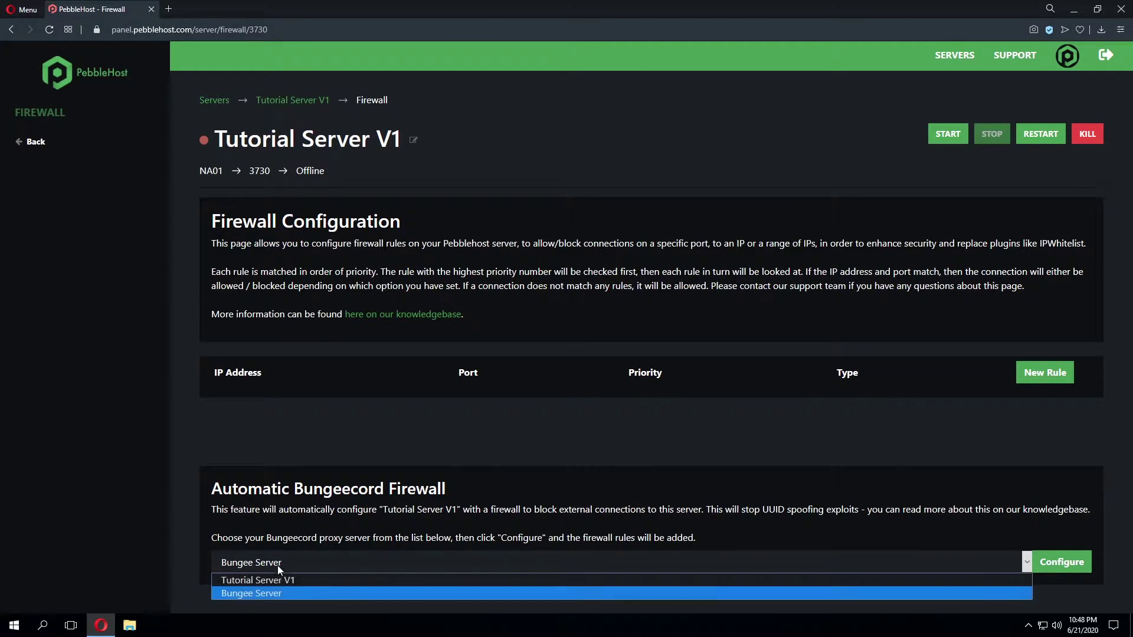
click(297, 593)
click(1084, 570)
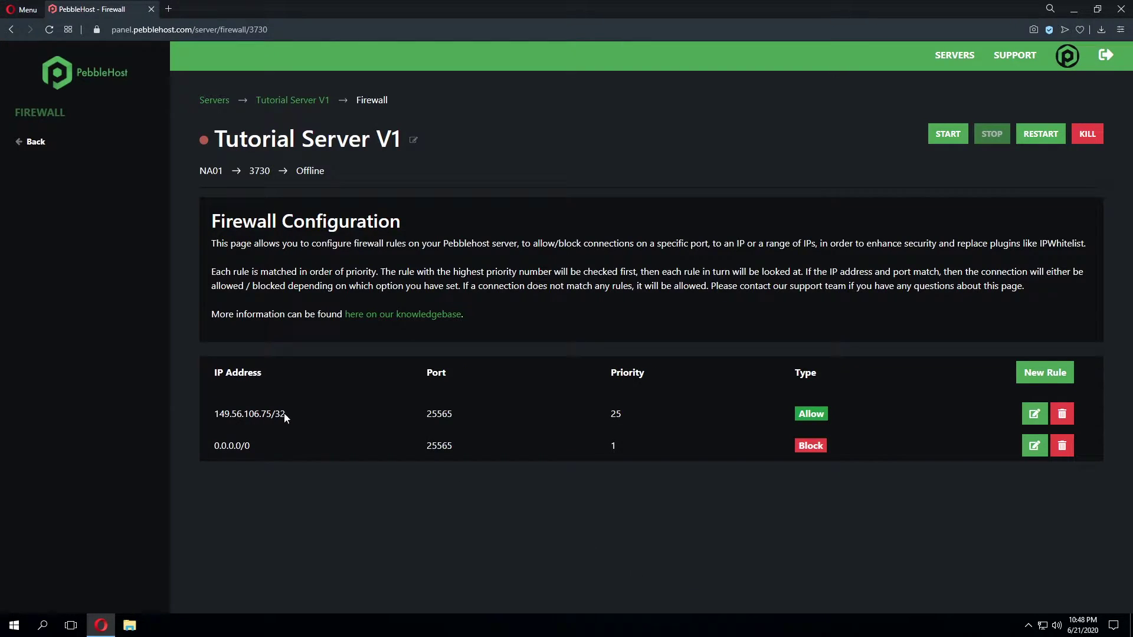
- Inspect the generated rule's allowed IP 149.56.106.75/32 and port 25565
drag(306, 417, 215, 424)
click(214, 422)
drag(464, 418, 407, 417)
drag(289, 415, 215, 420)
click(353, 459)
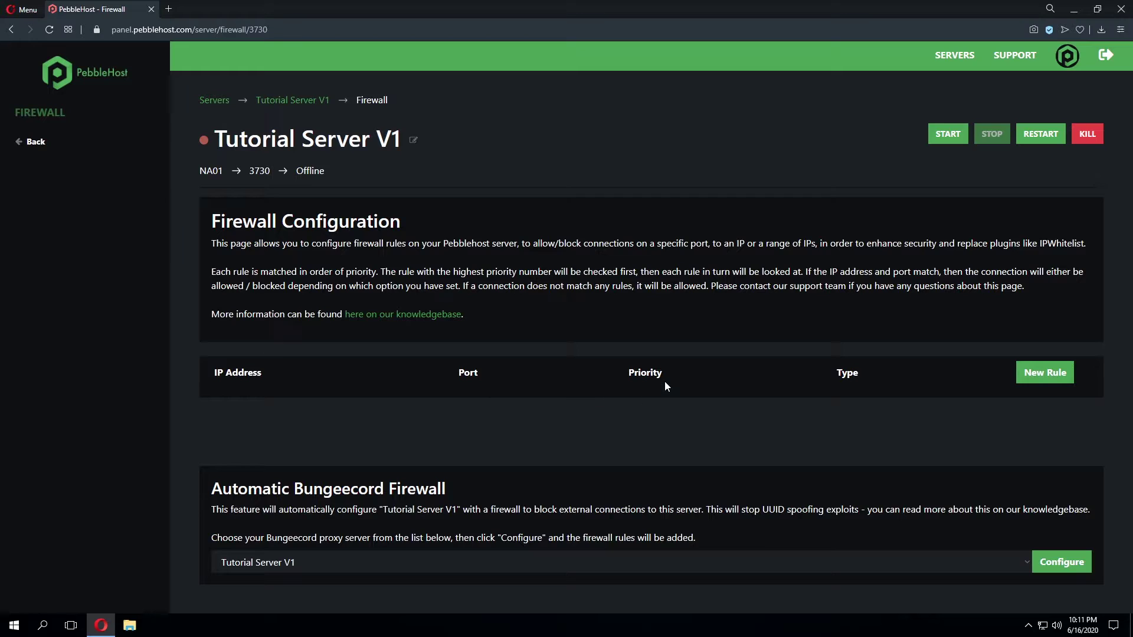
- Add a new rule row whose IP source is All IPs (0.0.0.0/0)
click(1044, 373)
scroll(427, 426, down, 1)
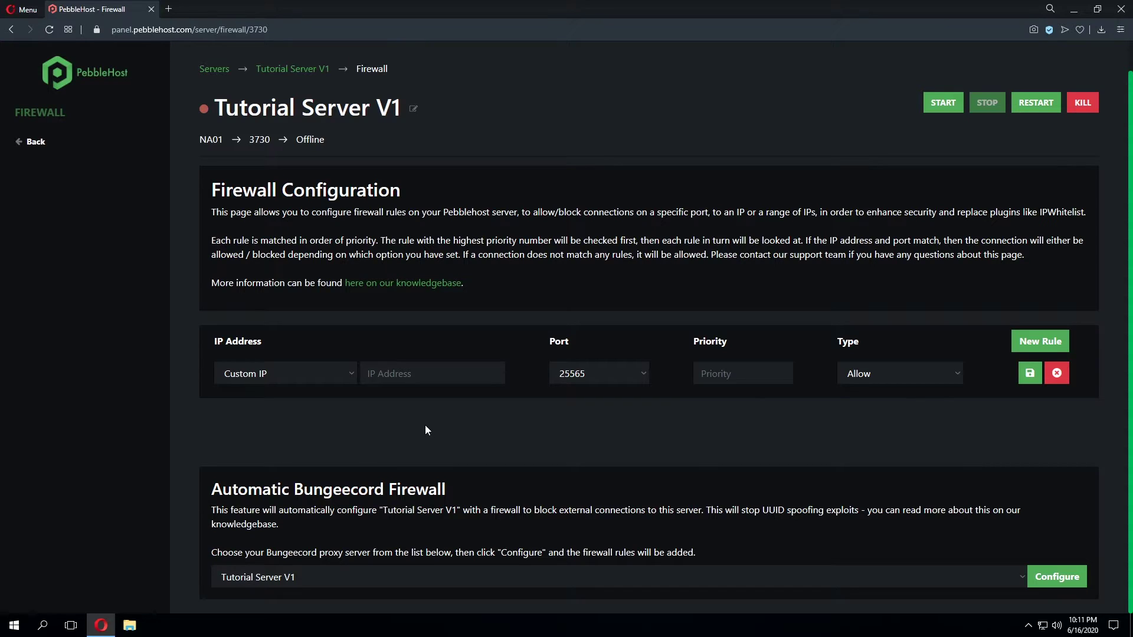
click(293, 378)
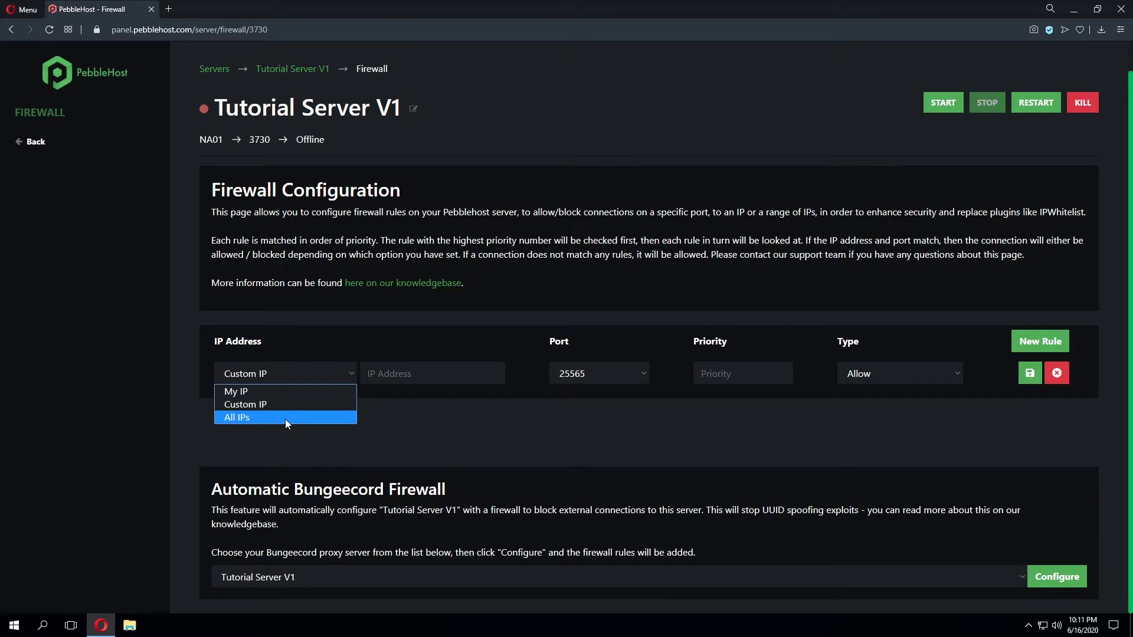
click(413, 373)
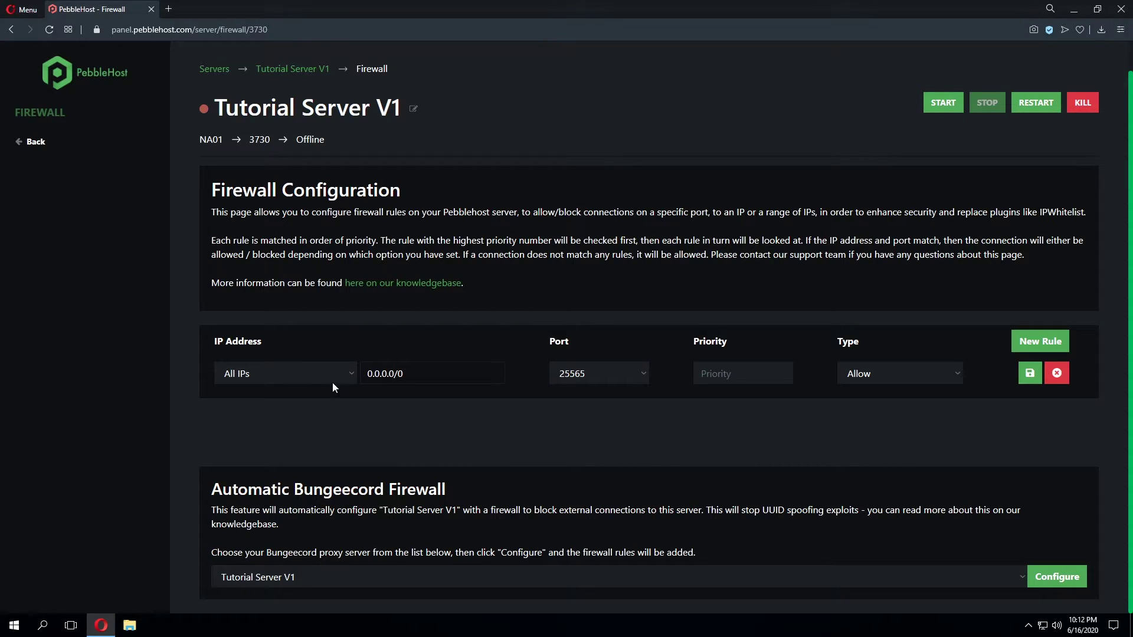
click(302, 374)
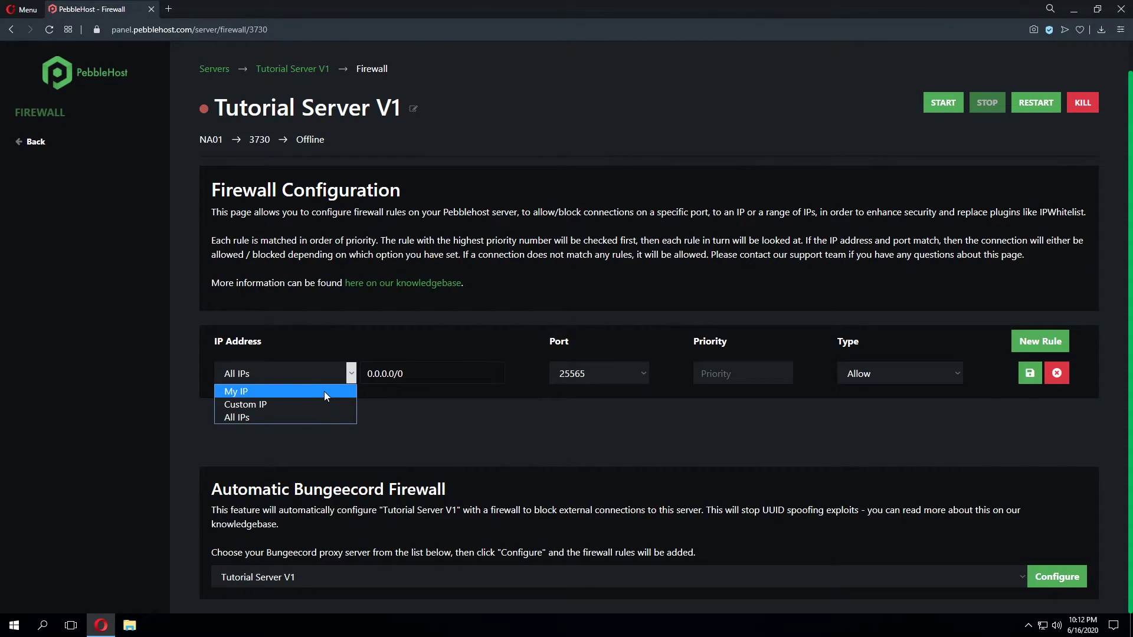
click(447, 399)
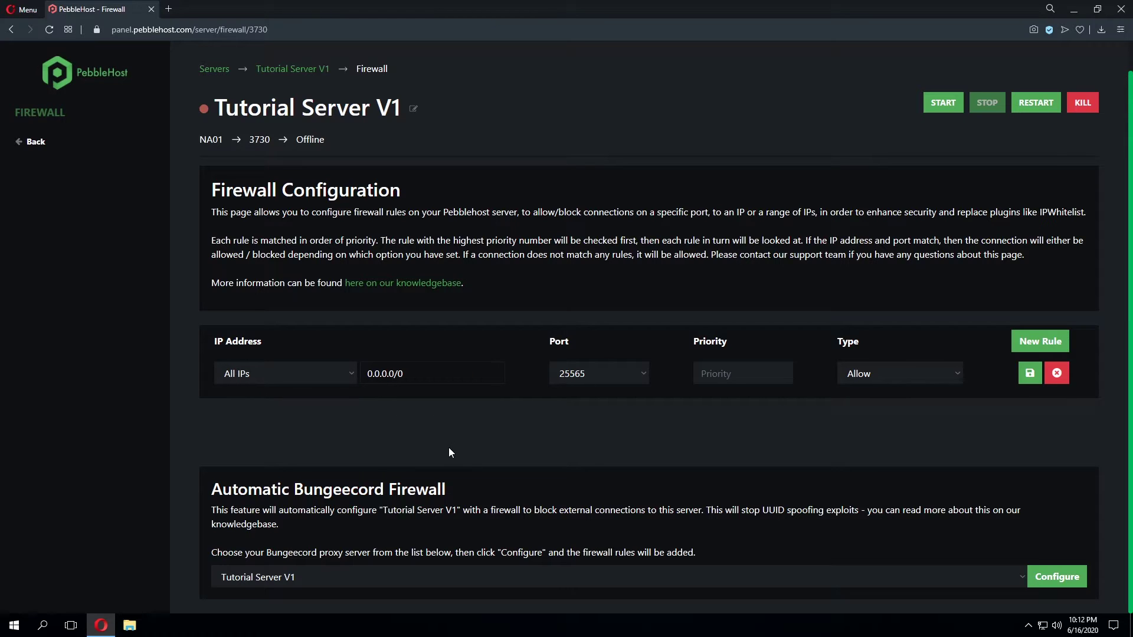
click(291, 375)
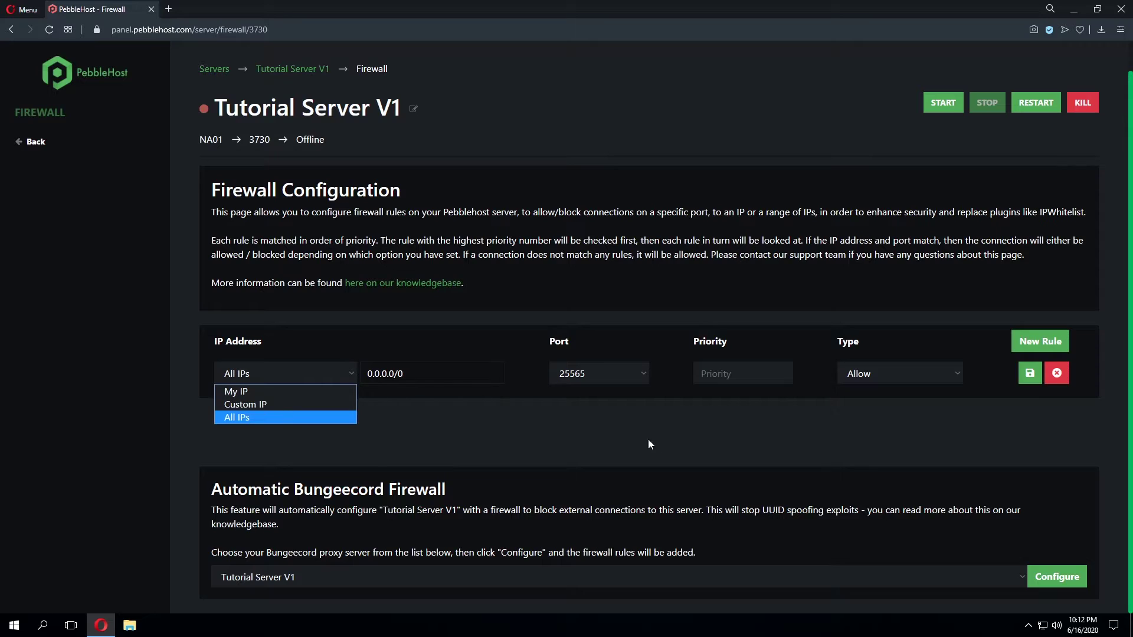
click(290, 417)
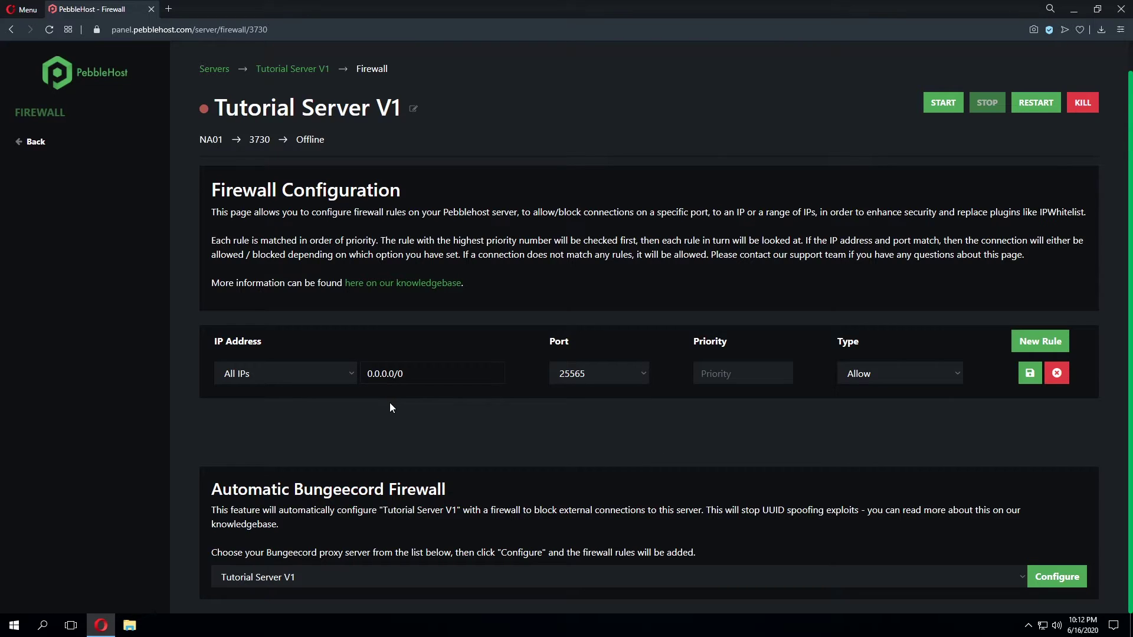
- Enter priority 1 on the all-IPs draft, keeping port 25565 and type Allow
click(628, 379)
click(625, 391)
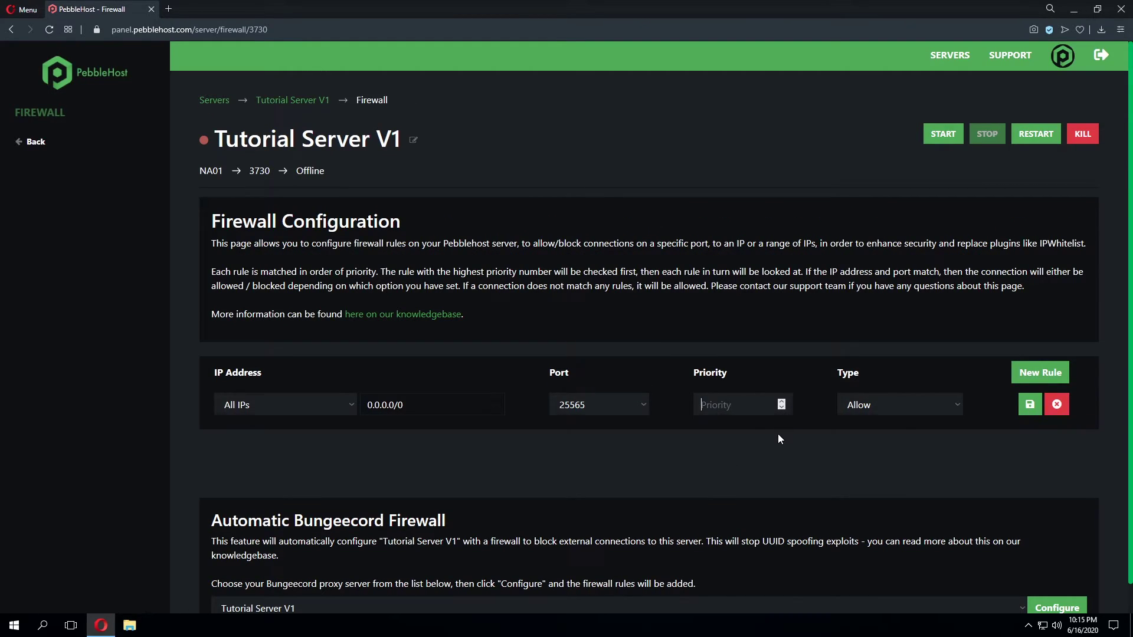
text(1)
click(889, 401)
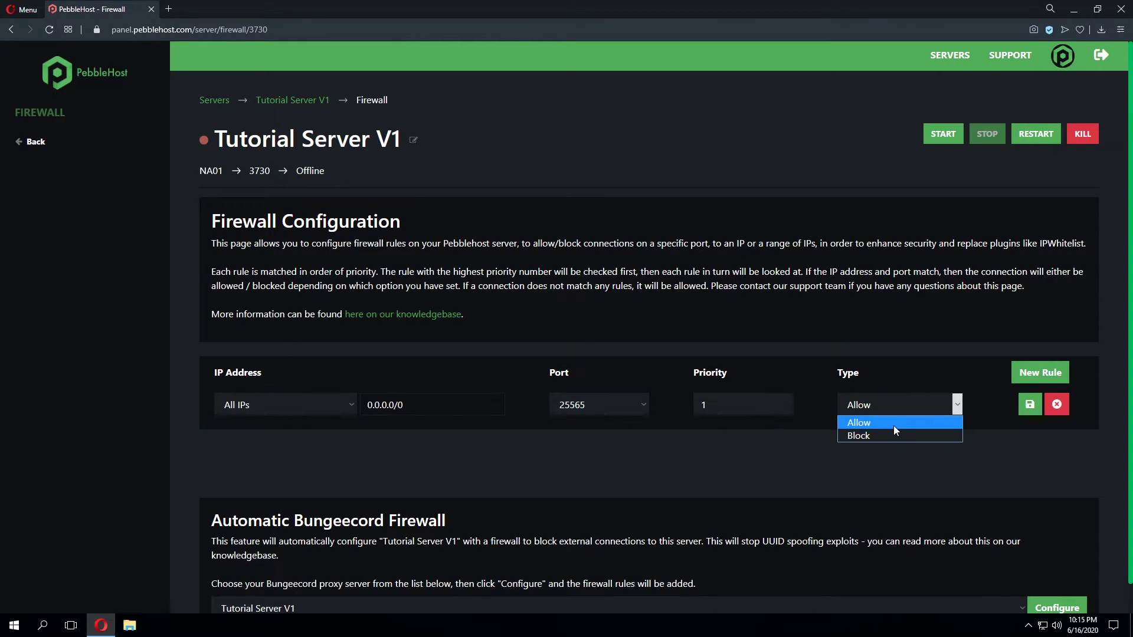
click(897, 424)
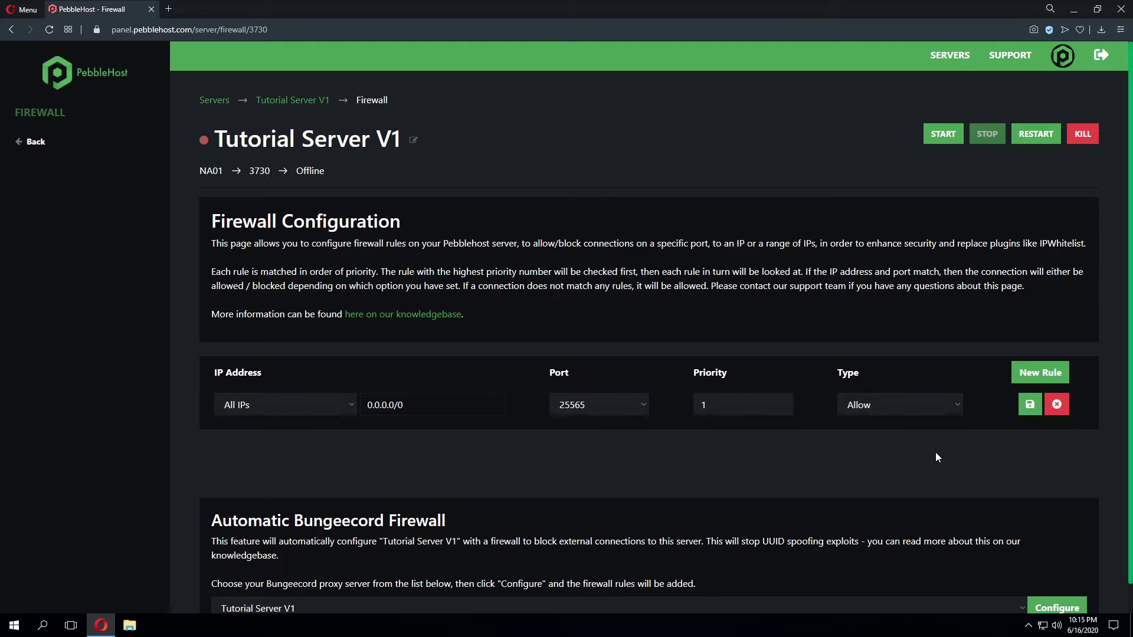
- Save the all-IPs Allow rule on port 25565 with priority 1
click(1029, 404)
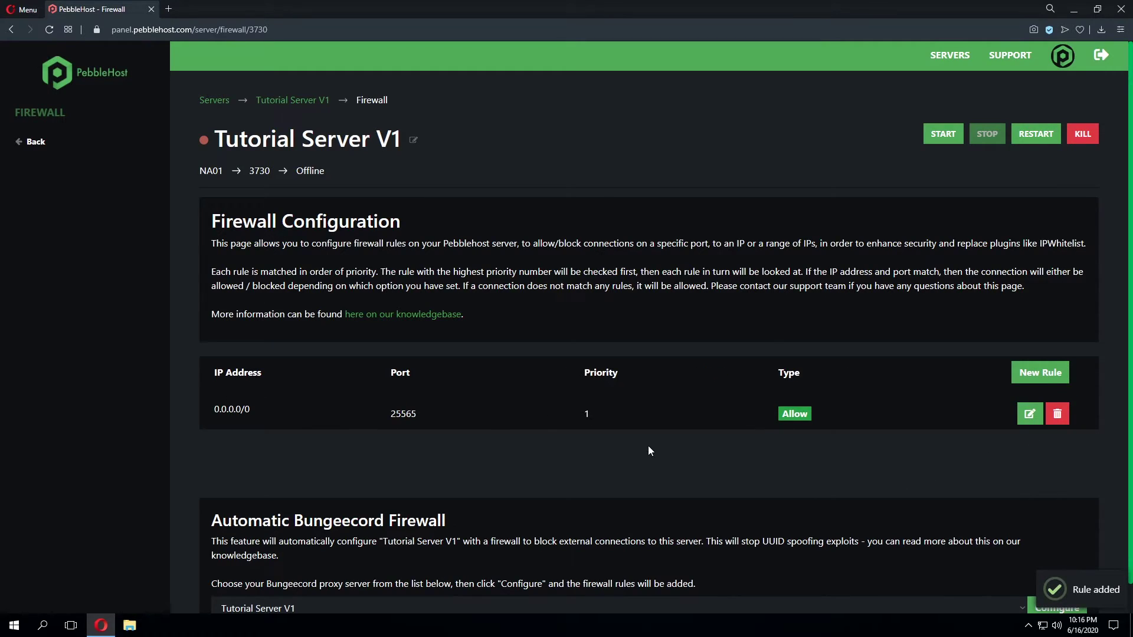
scroll(501, 413, down, 1)
scroll(657, 441, up, 1)
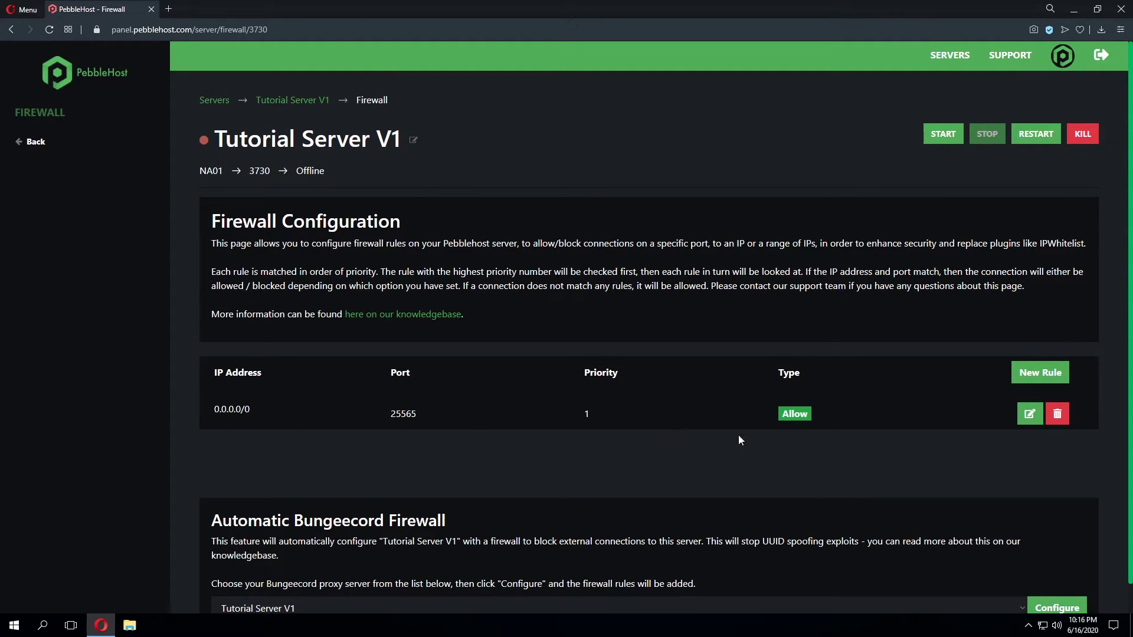
click(1029, 414)
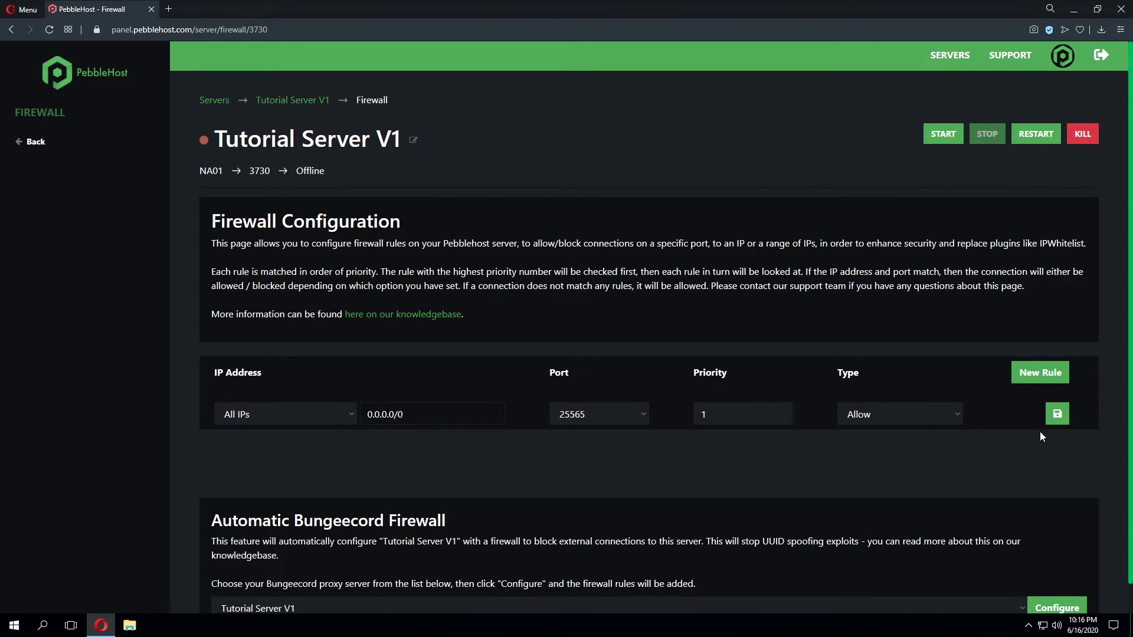
click(1056, 416)
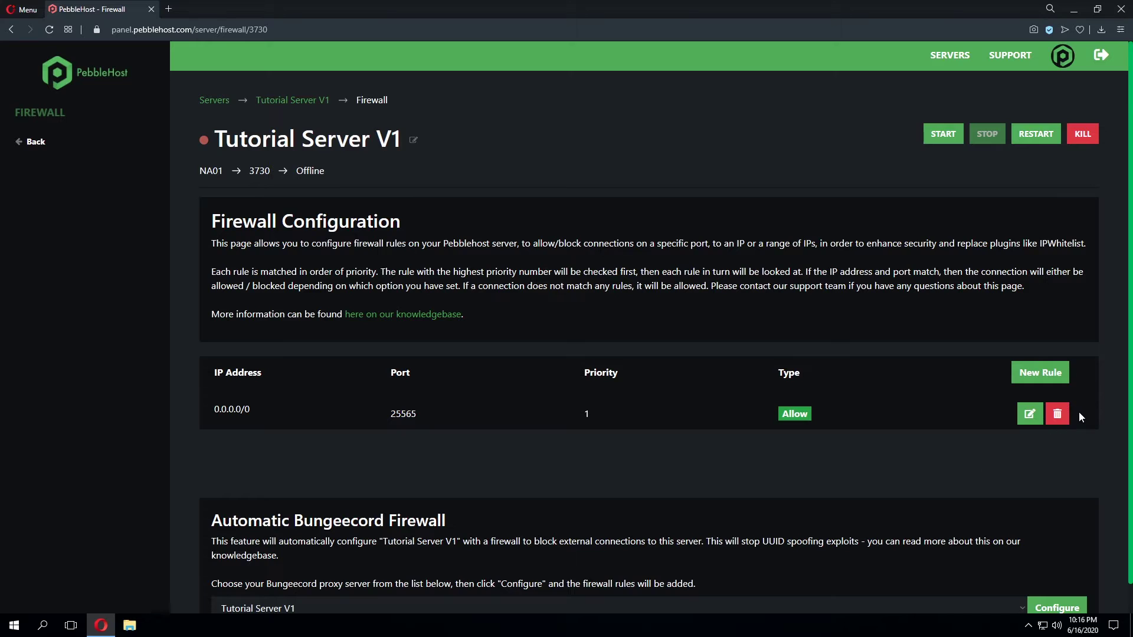
- Delete the all-IPs rule and start a new blank Custom IP rule
click(1058, 414)
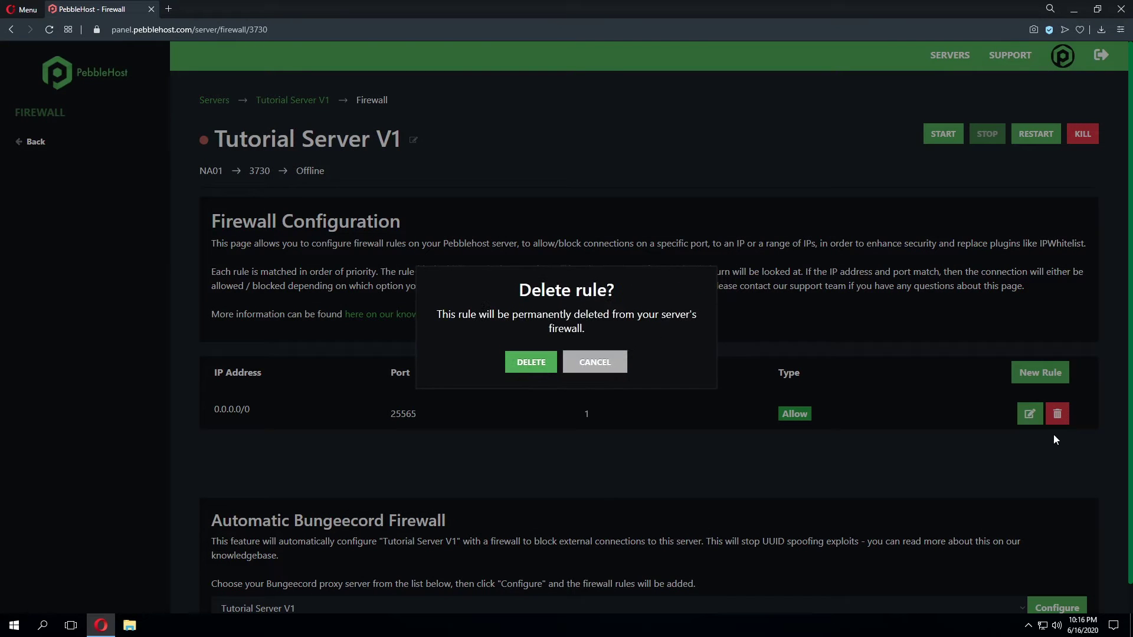
click(531, 362)
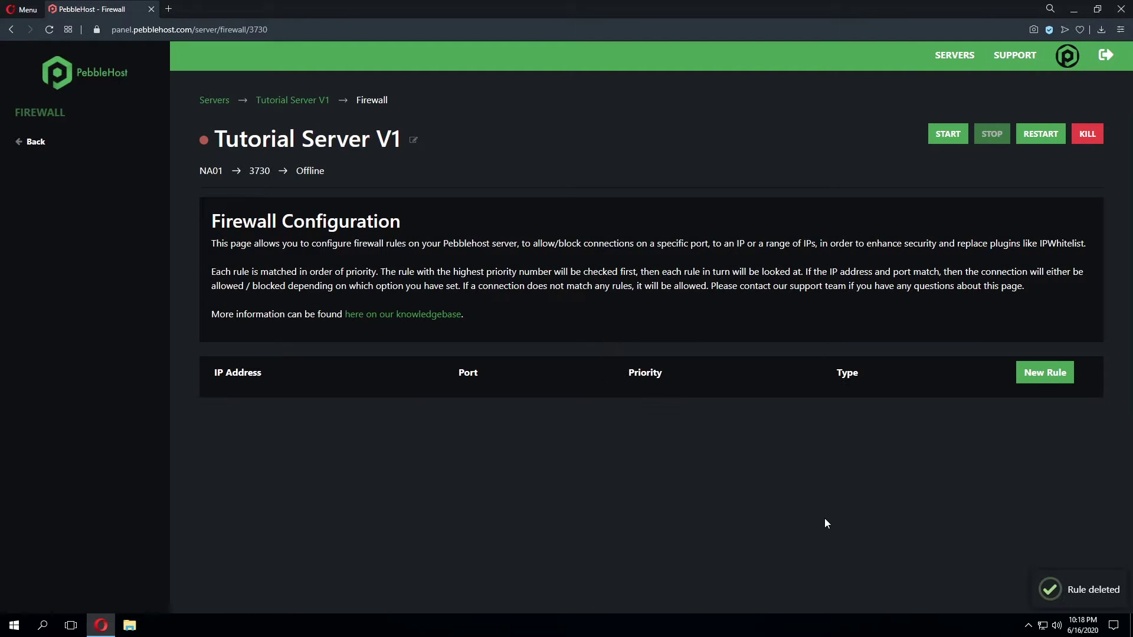
click(1065, 380)
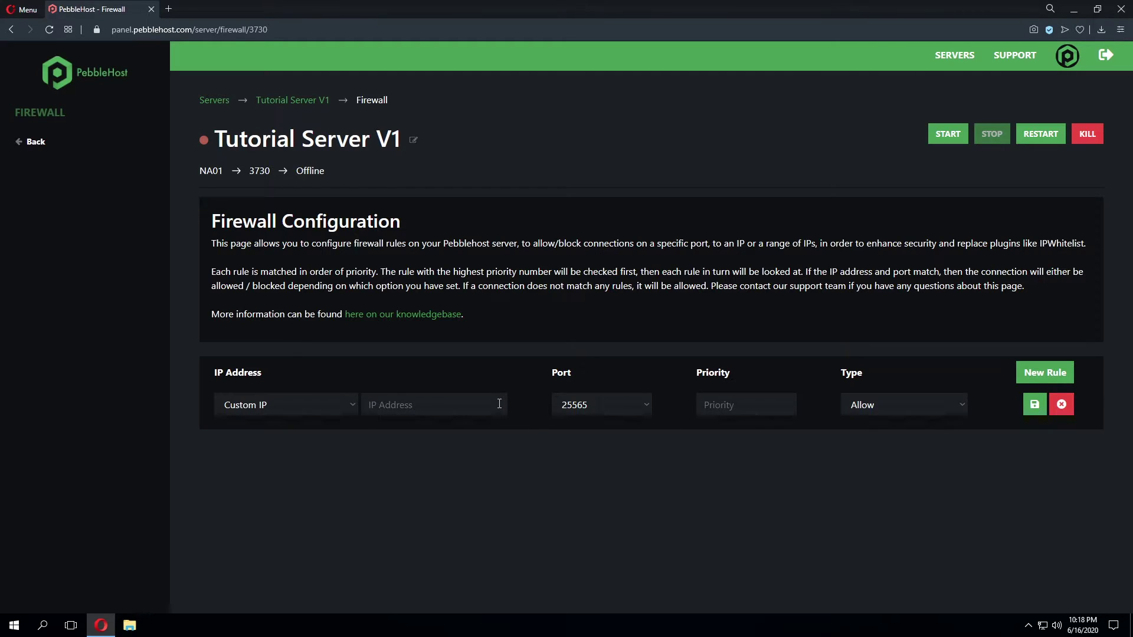
- Save a Block rule for 172.217.9.78 on port 25565 at priority 1
click(430, 406)
text(172.217.9.78)
click(645, 404)
click(646, 405)
click(759, 408)
text(1)
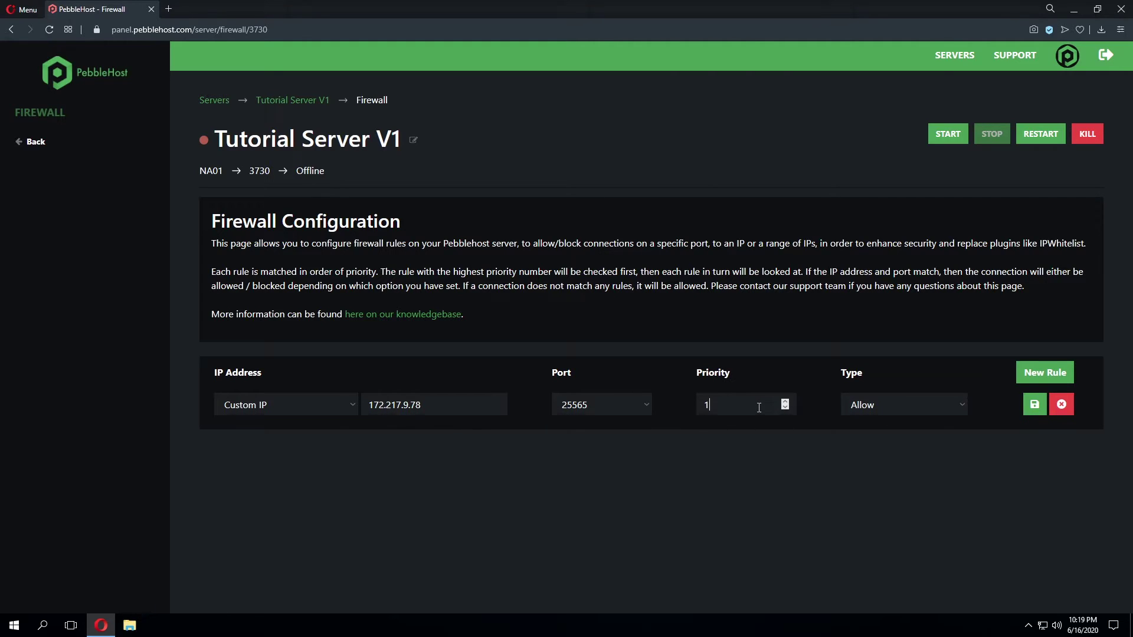
click(894, 406)
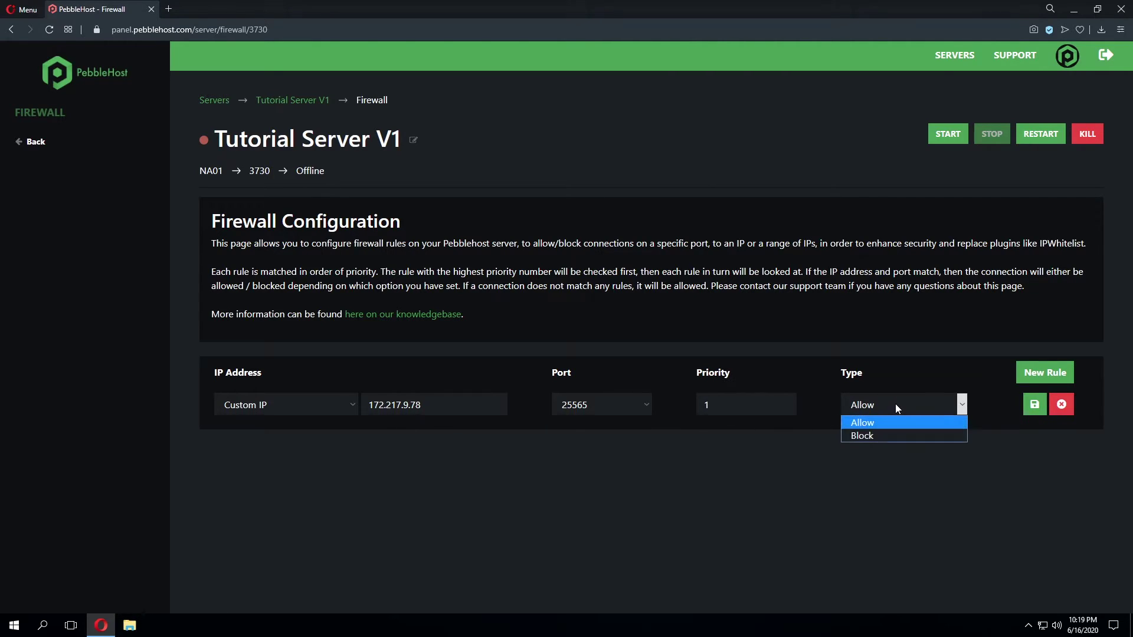
click(885, 435)
click(1034, 405)
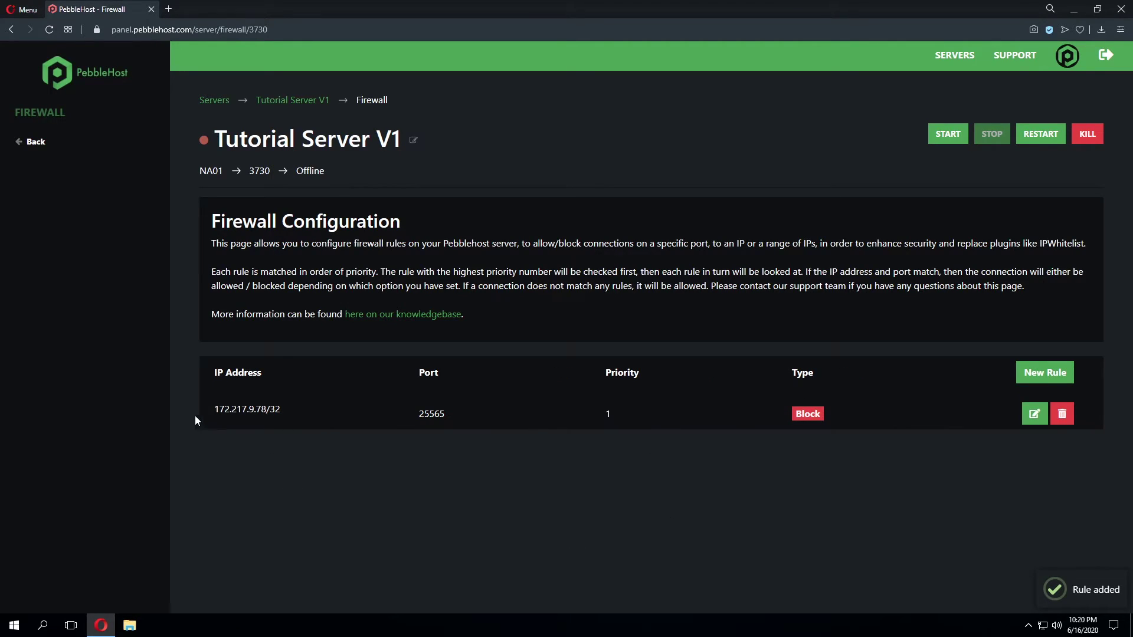
drag(281, 409, 214, 411)
key(ctrl+c)
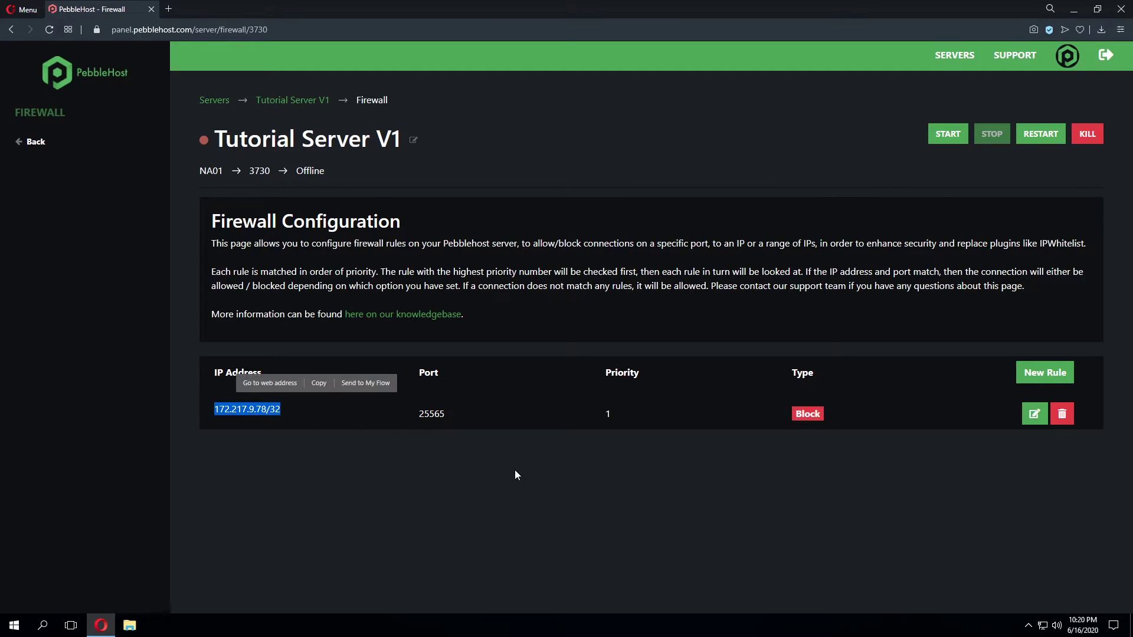
- Save a new Allow rule for 172.217.9.78 on port 8088 with priority 25
click(515, 474)
click(539, 438)
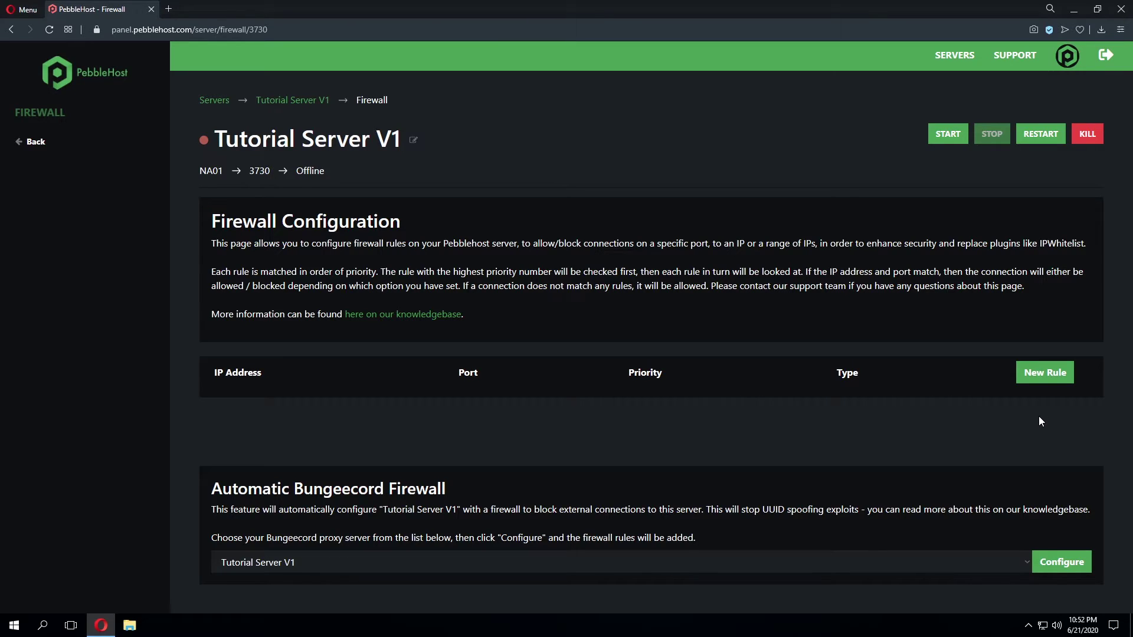
click(1044, 380)
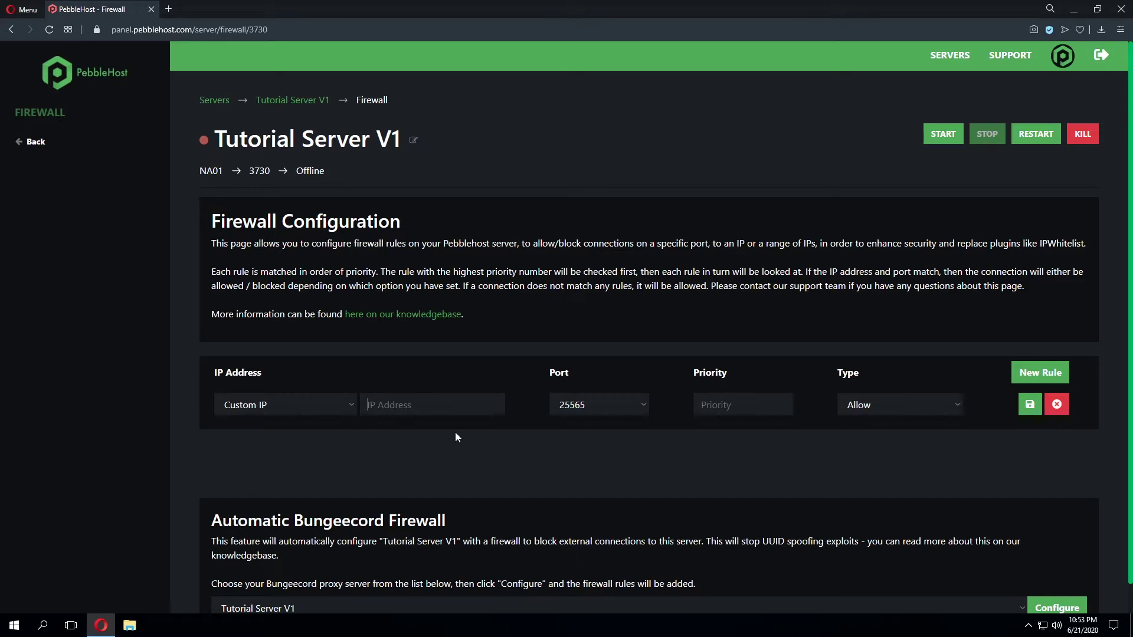
key(ctrl+v)
click(589, 409)
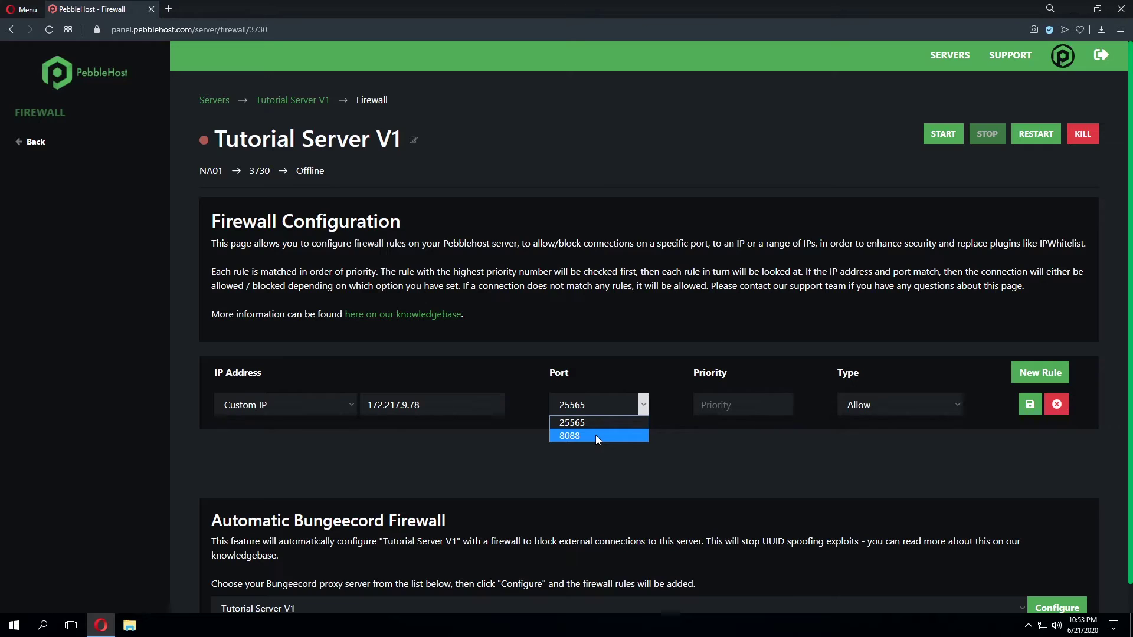
click(596, 435)
click(740, 403)
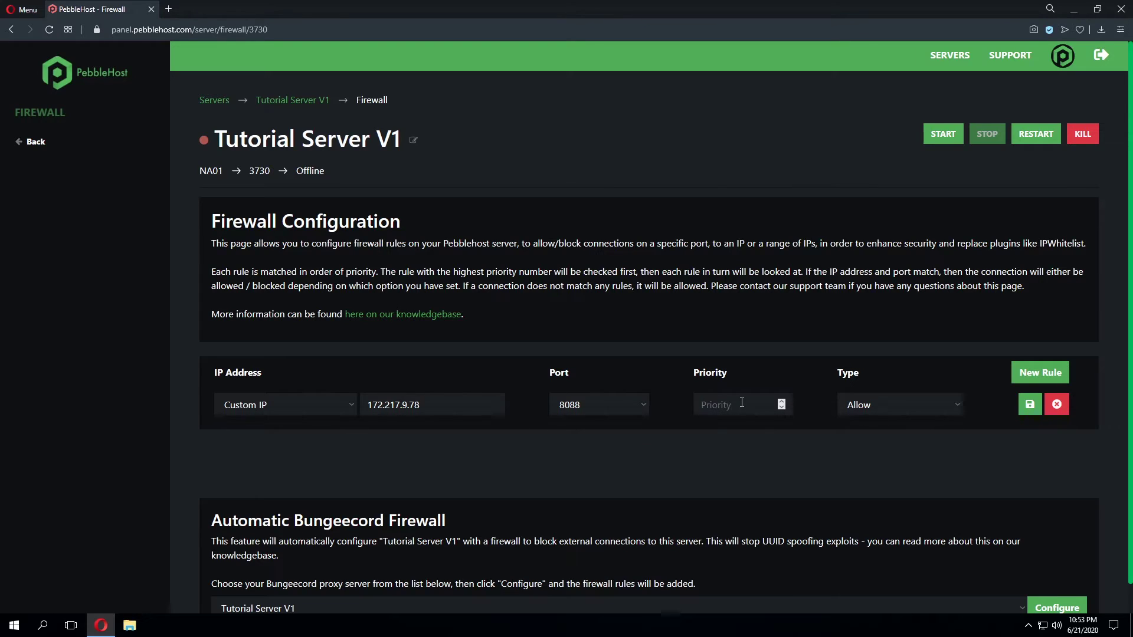
text(25)
click(1030, 406)
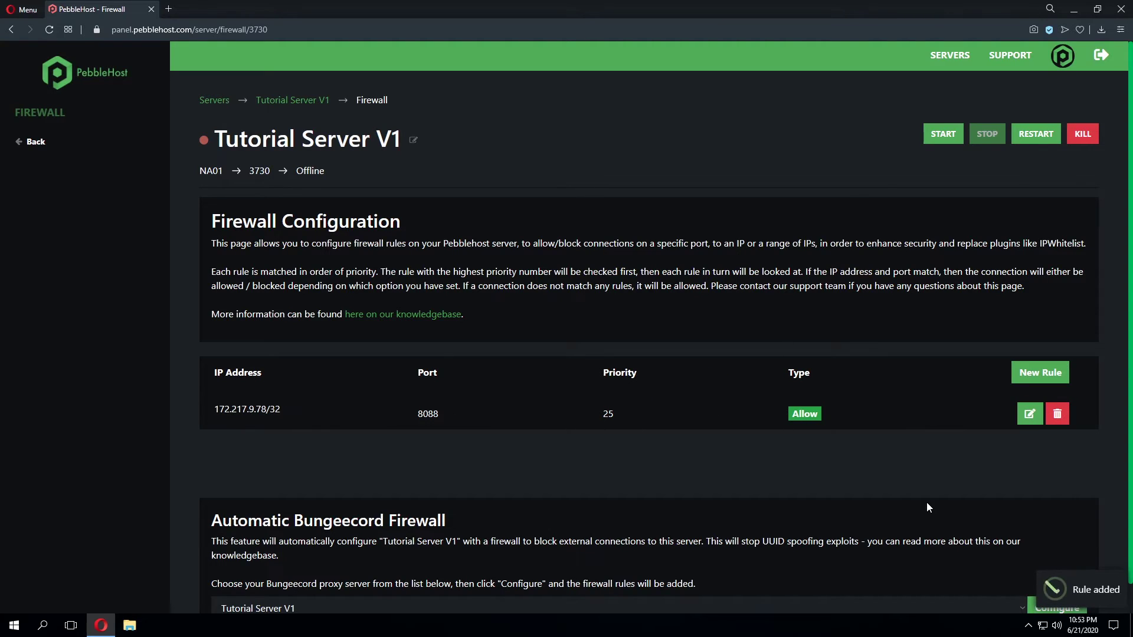
- Save a new All IPs (0.0.0.0/0) rule on port 8088, priority 1, type Block
click(1040, 378)
click(276, 405)
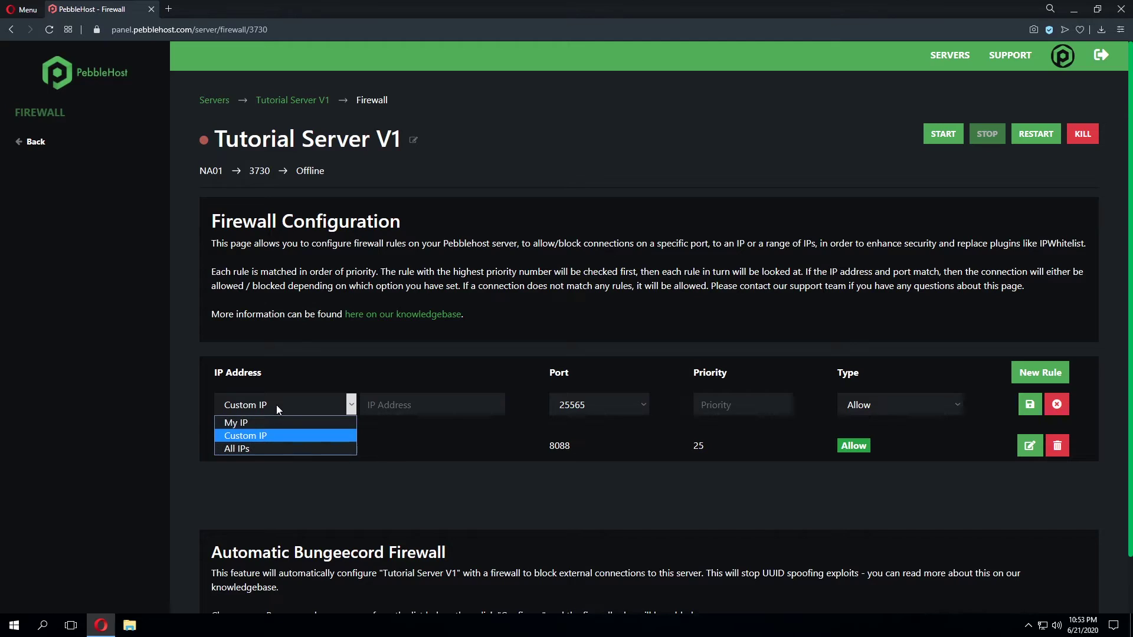
click(257, 450)
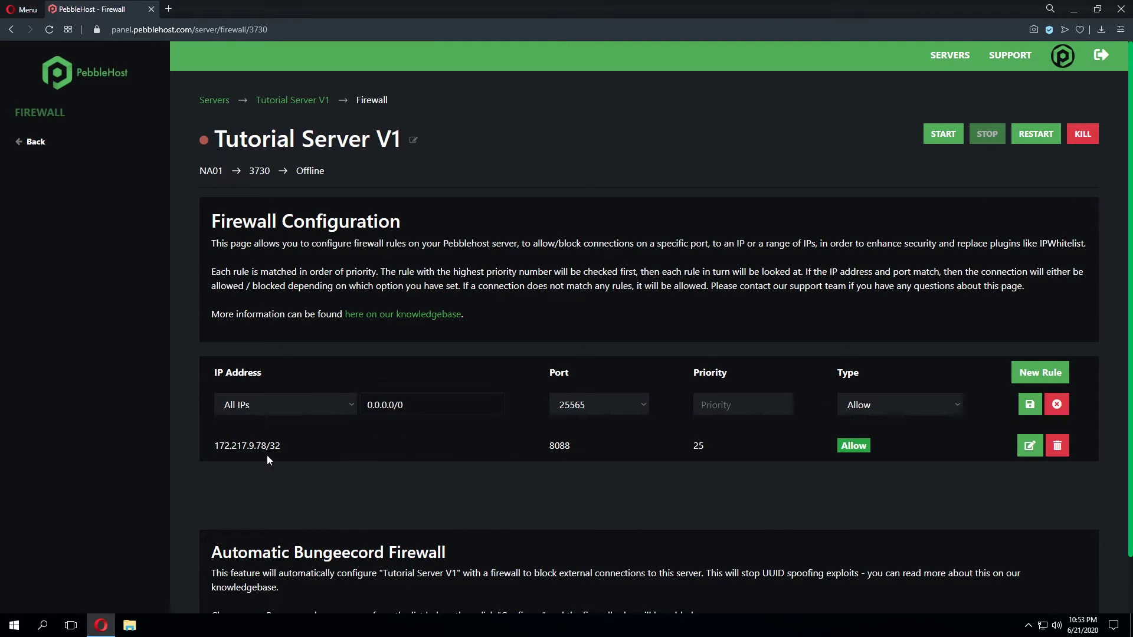
click(602, 402)
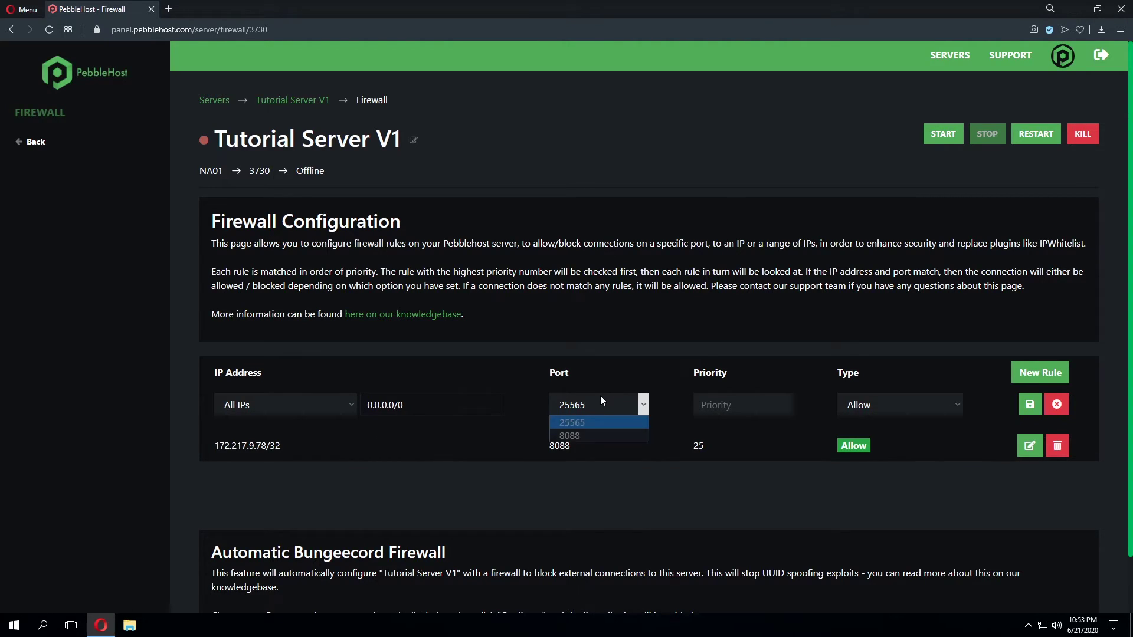
click(586, 437)
click(742, 402)
text(1)
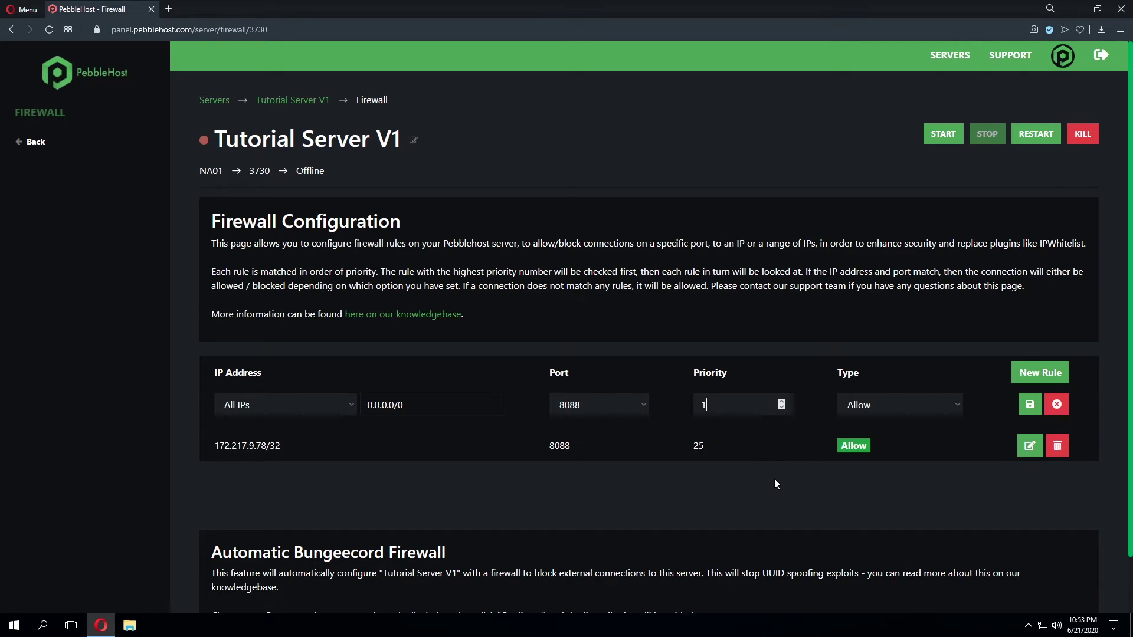
click(869, 407)
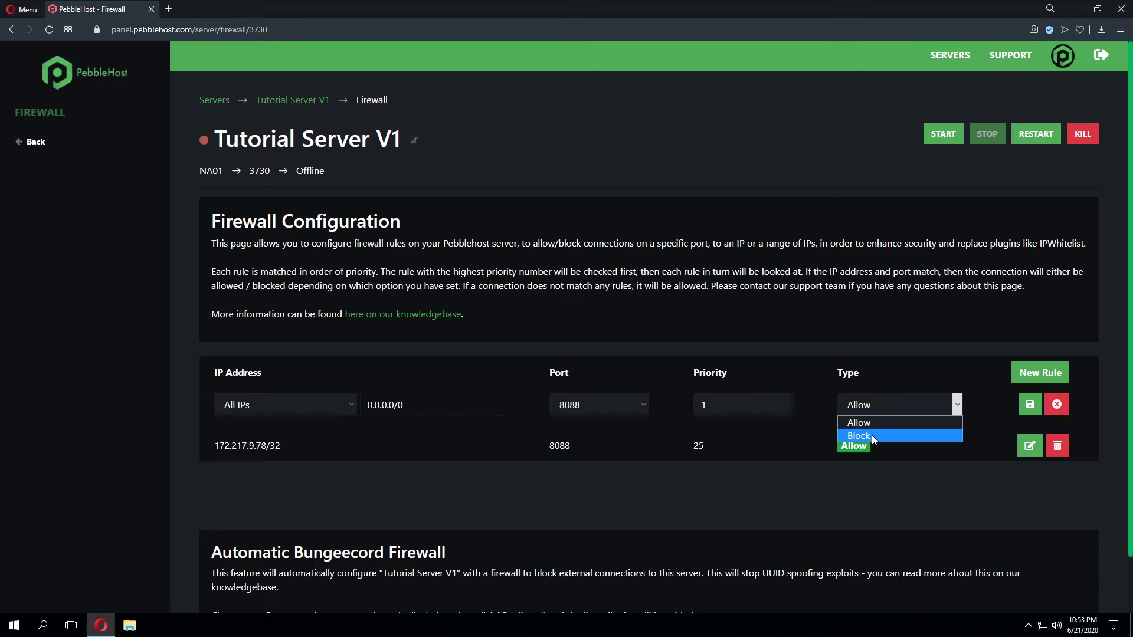
click(873, 437)
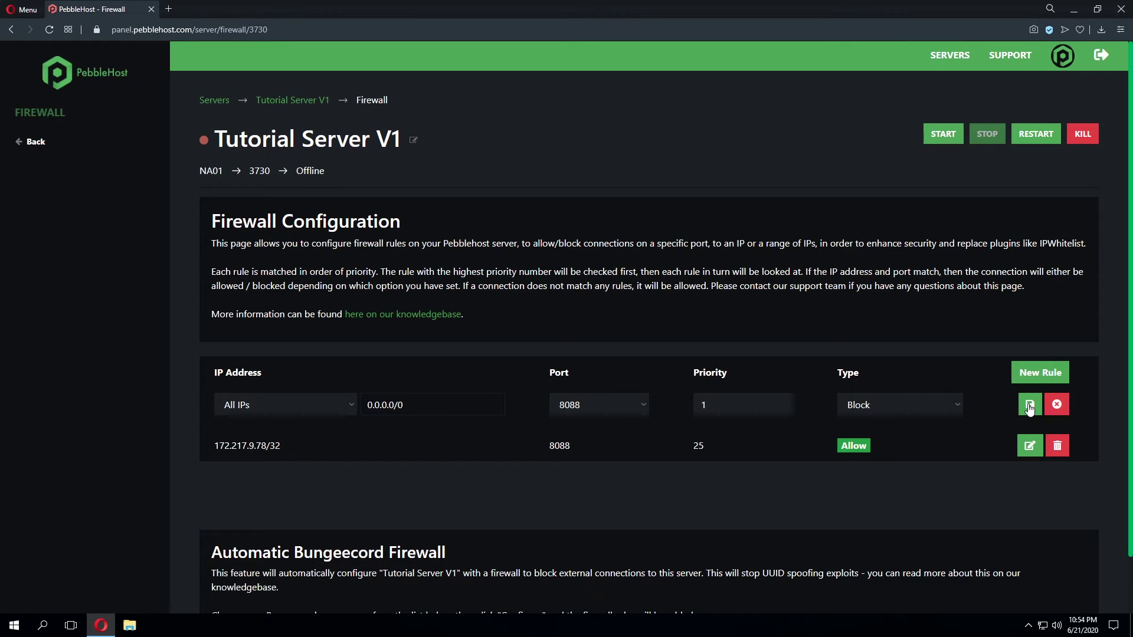
click(1030, 406)
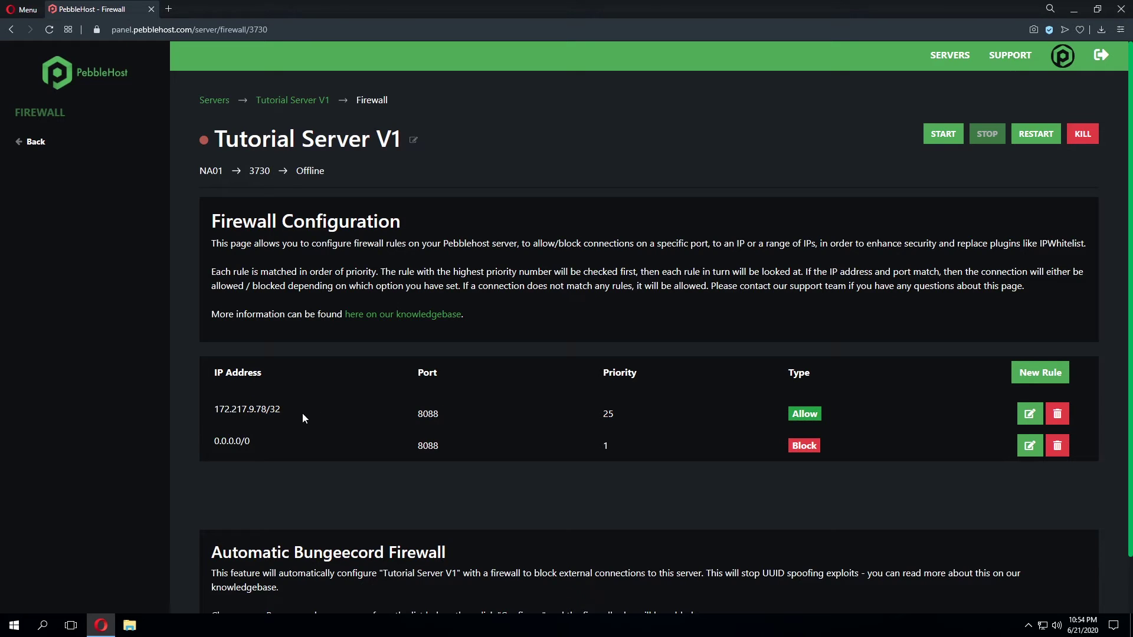
- Review the saved rules: Allow 172.217.9.78 at priority 25 and Block 0.0.0.0/0 on port 8088
drag(302, 415, 205, 408)
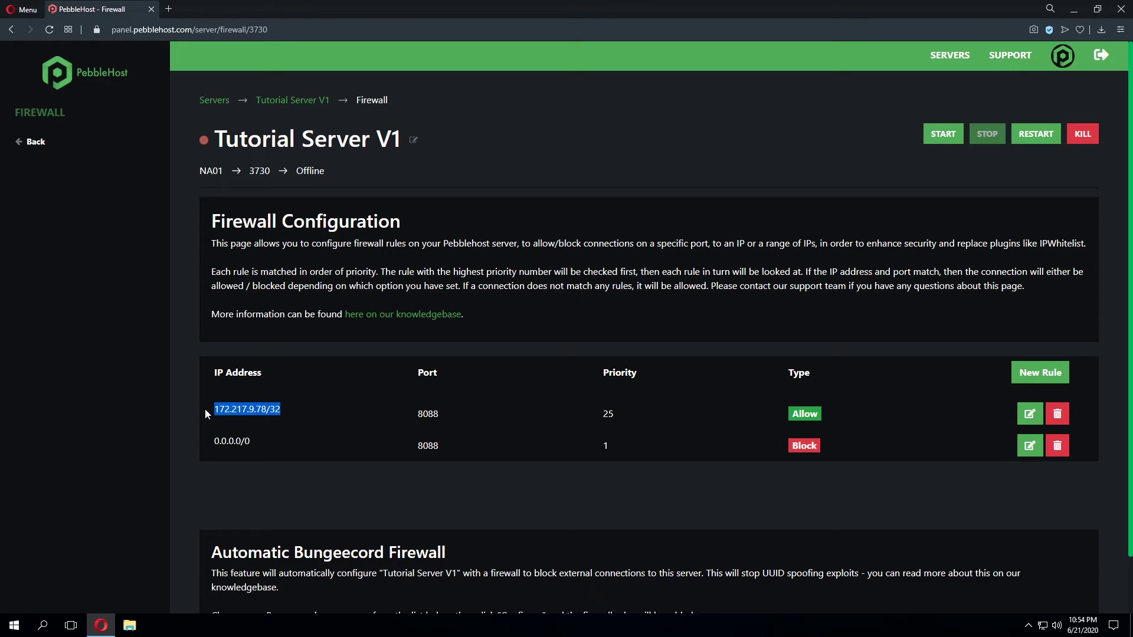
click(359, 417)
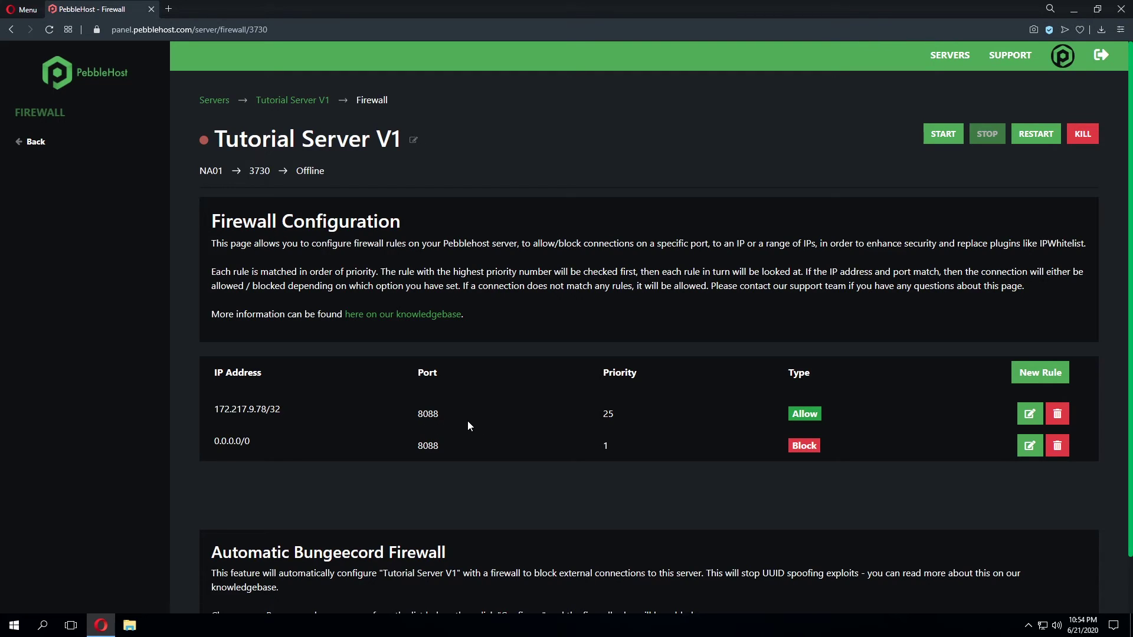
drag(206, 445, 468, 448)
click(419, 451)
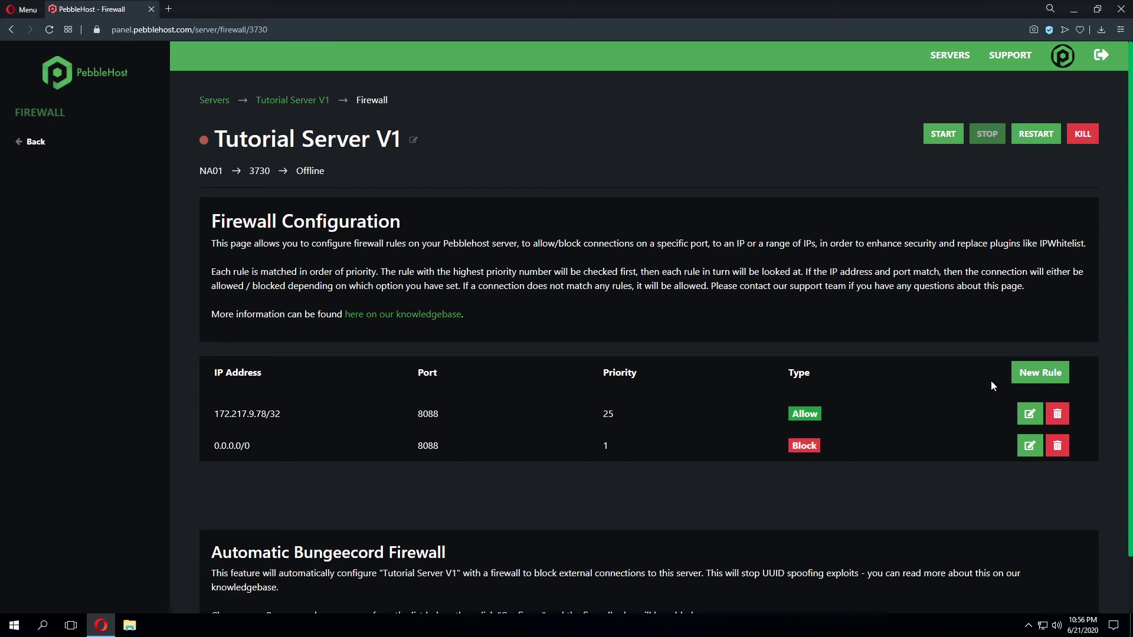
- Add a new rule with IP 216.58.192.142, port 8088 and priority 24
click(1050, 377)
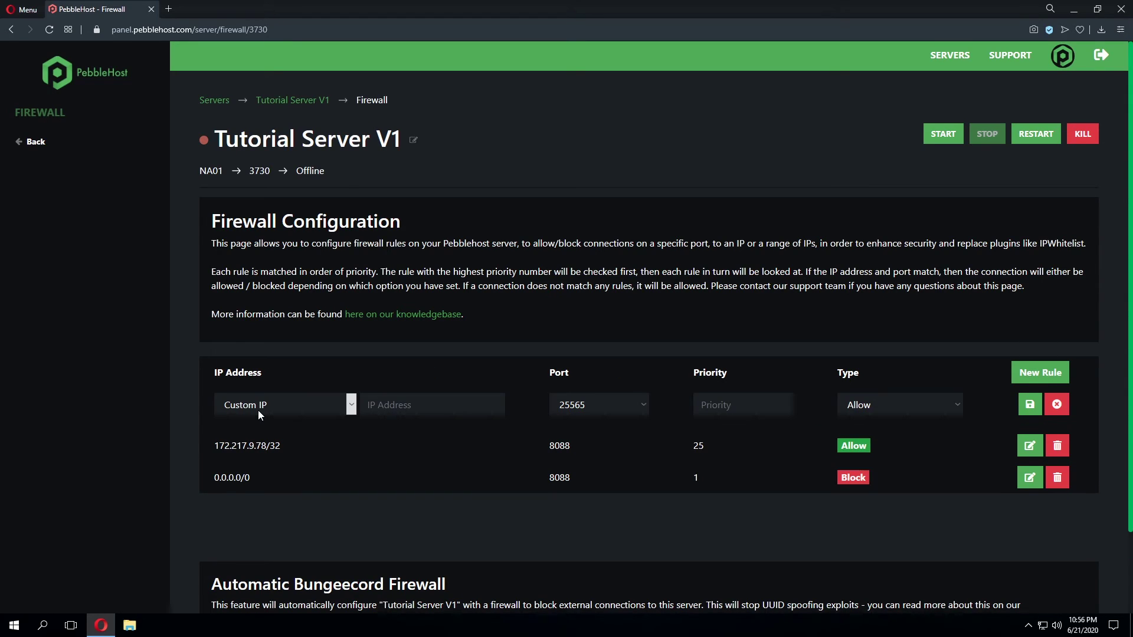
text(216.58.192.142)
click(634, 408)
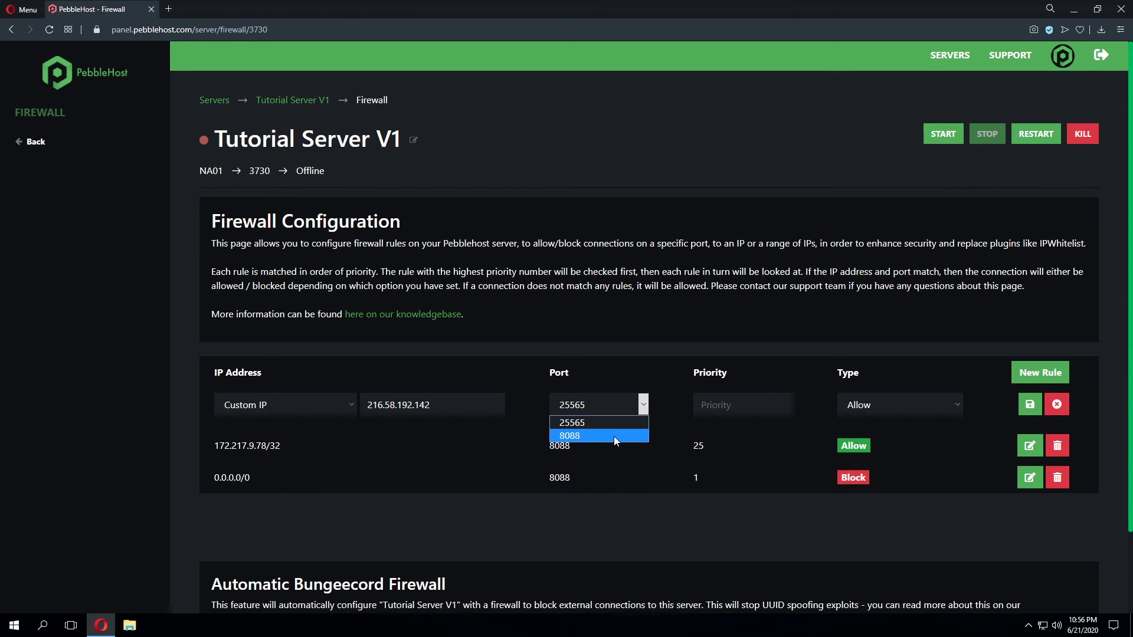
click(570, 434)
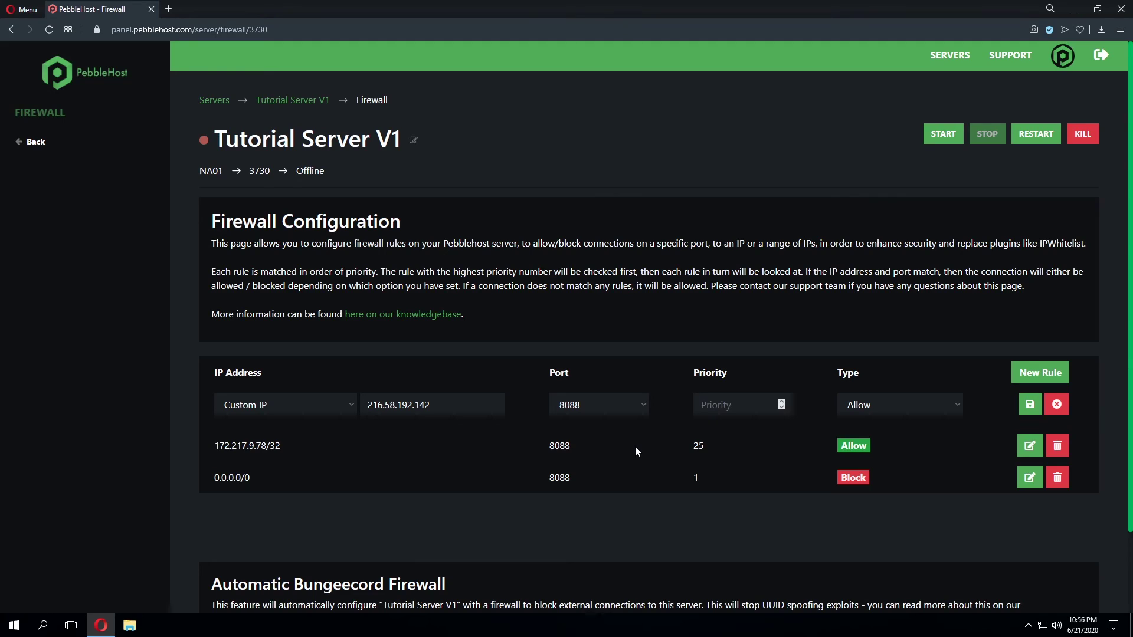
click(702, 511)
text(24)
- Save the 216.58.192.142 allow rule and check the port of the first rule
click(1034, 408)
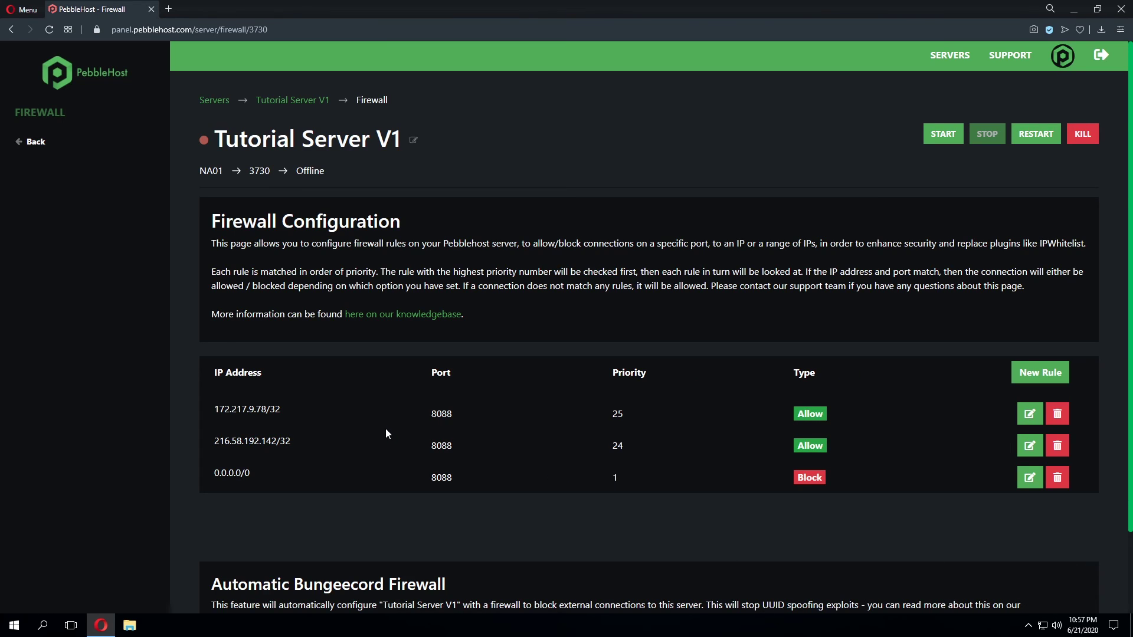
drag(419, 412, 494, 413)
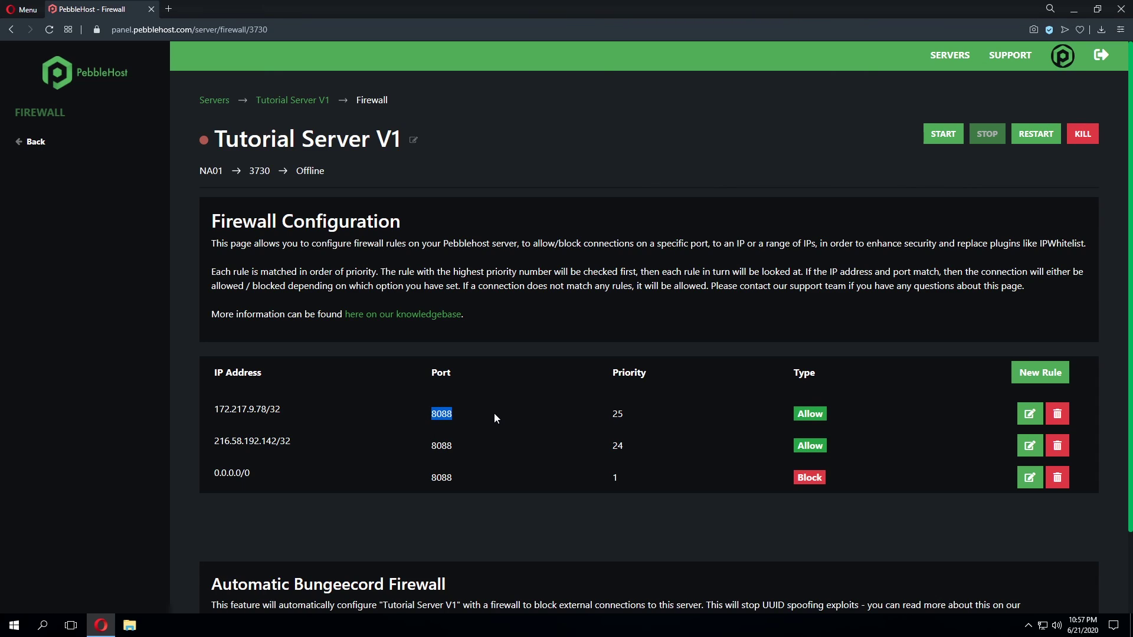